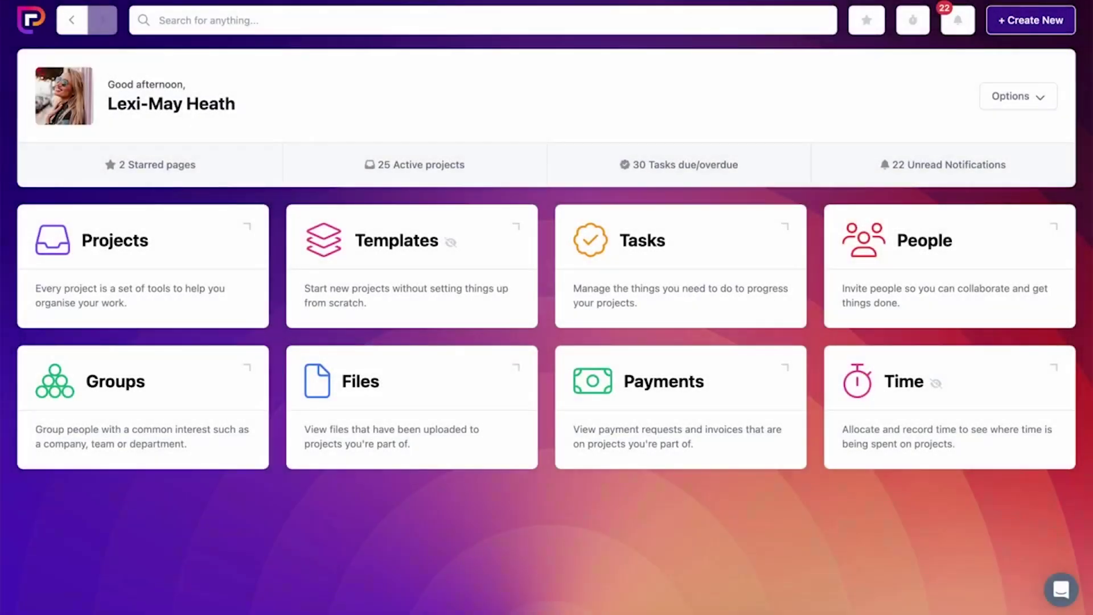
# Open the Craft Brewery Explainer Video project's task list.
pyautogui.click(196, 317)
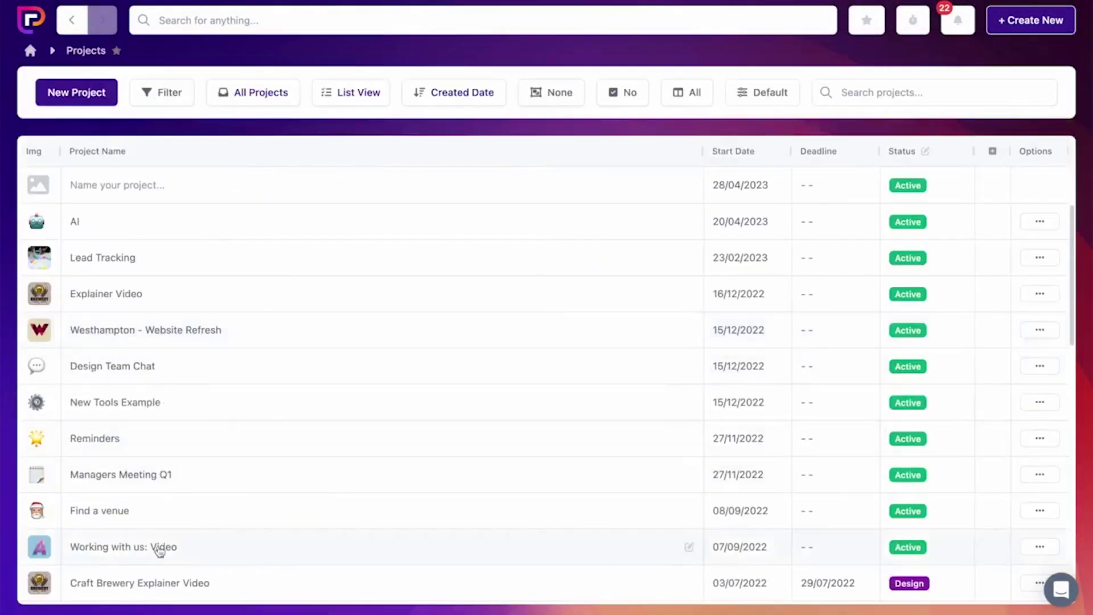
pyautogui.click(162, 581)
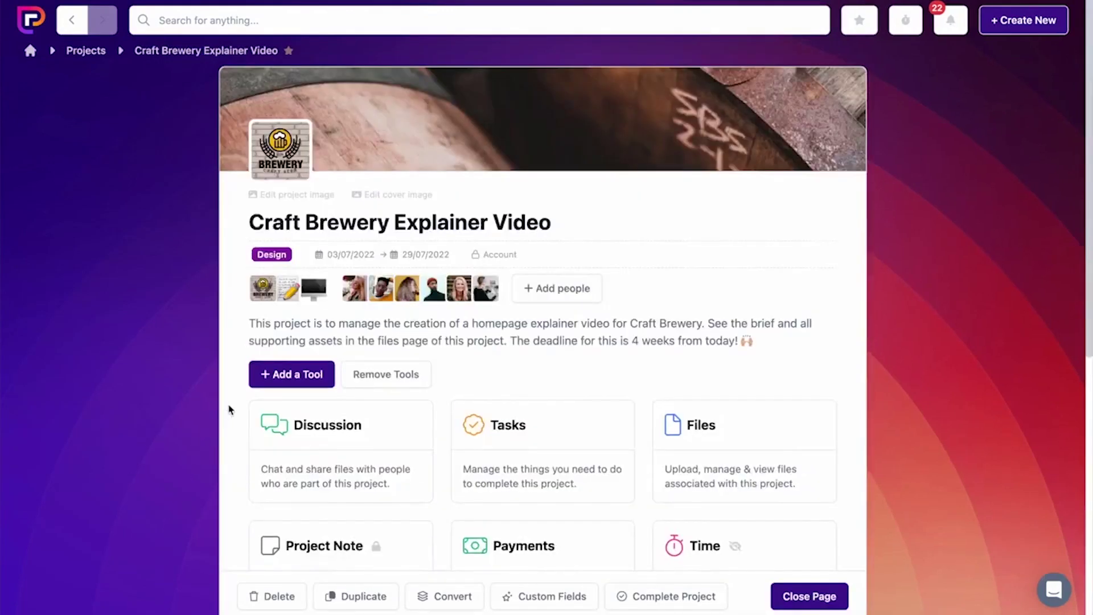
pyautogui.scroll(-2, 230, 410)
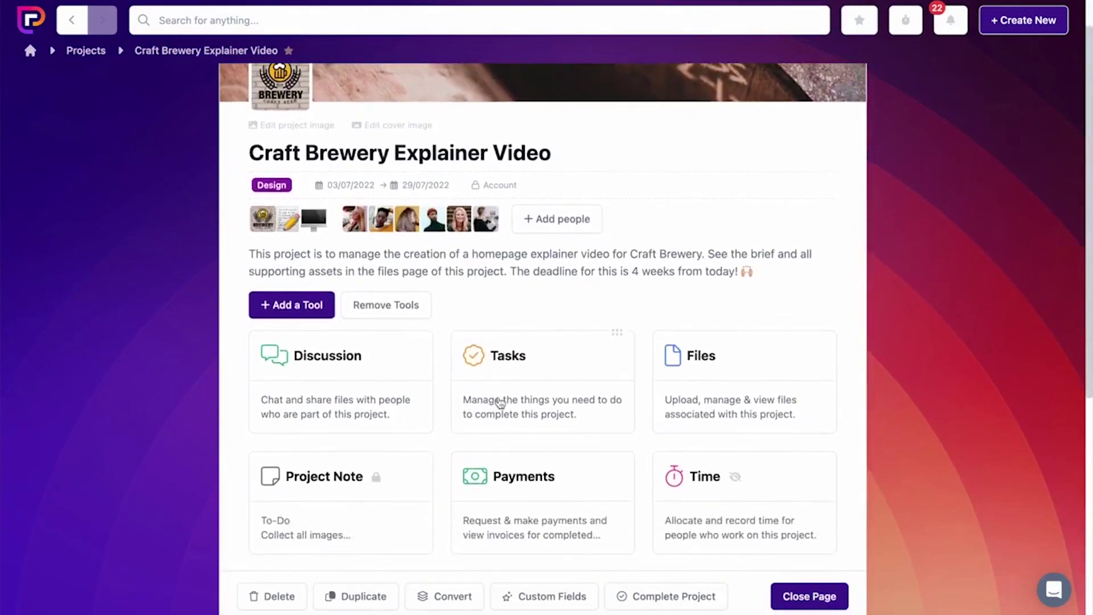
pyautogui.click(500, 403)
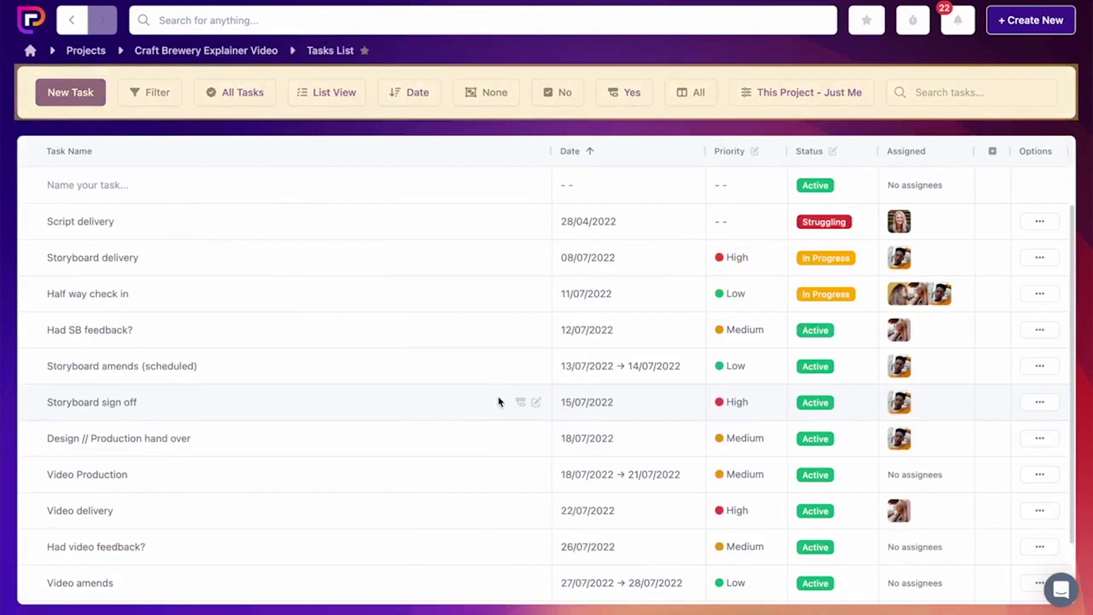
# Change Storyboard amends (scheduled) priority from Low to Medium.
pyautogui.click(739, 368)
pyautogui.click(746, 429)
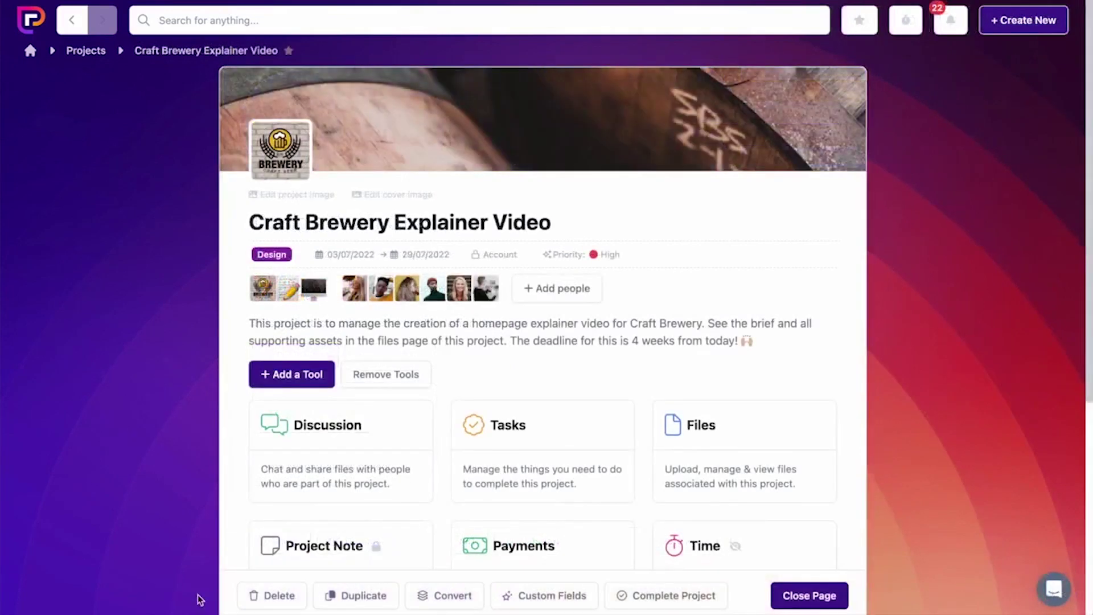
pyautogui.scroll(-5, 200, 596)
pyautogui.scroll(5, 198, 598)
pyautogui.scroll(-5, 199, 600)
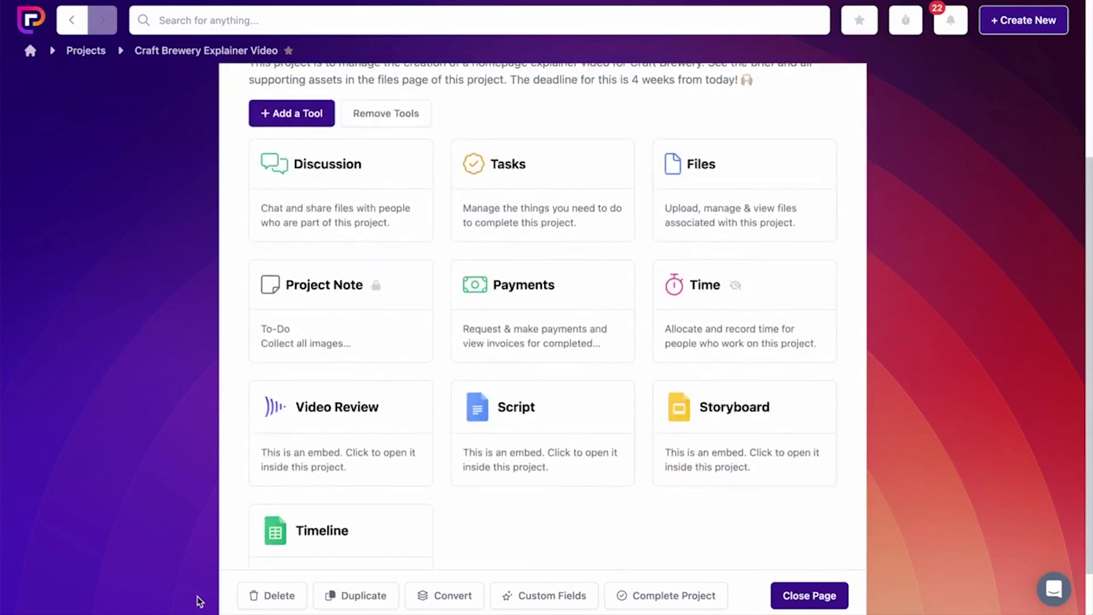
pyautogui.scroll(5, 200, 600)
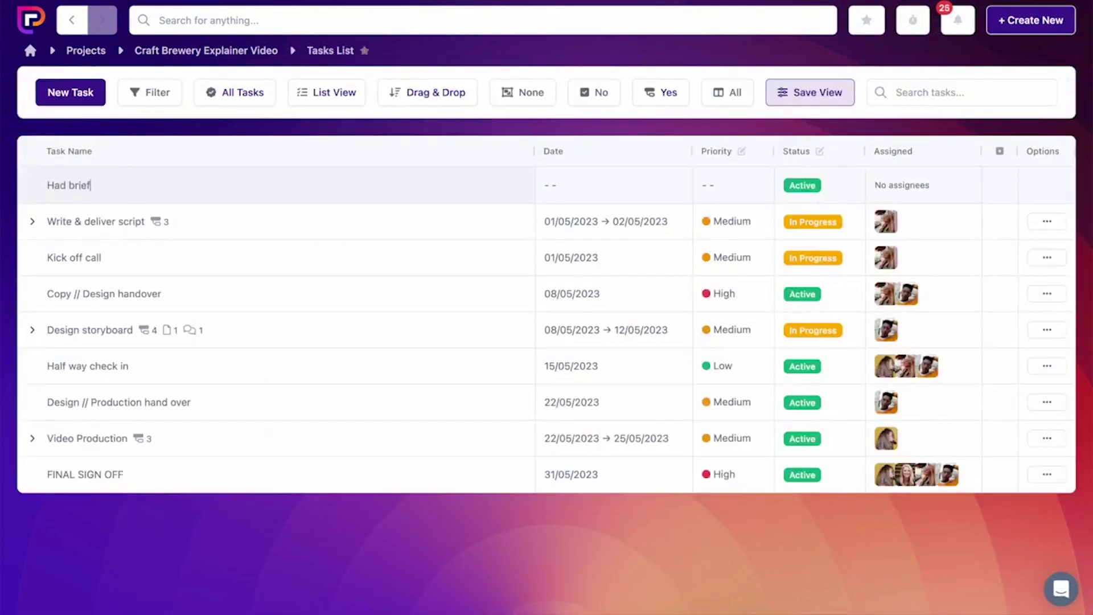
# Add a Had brief? task with a single date of 2 May 2023 and Medium priority.
pyautogui.write('?')
pyautogui.press('Return')
pyautogui.click(564, 511)
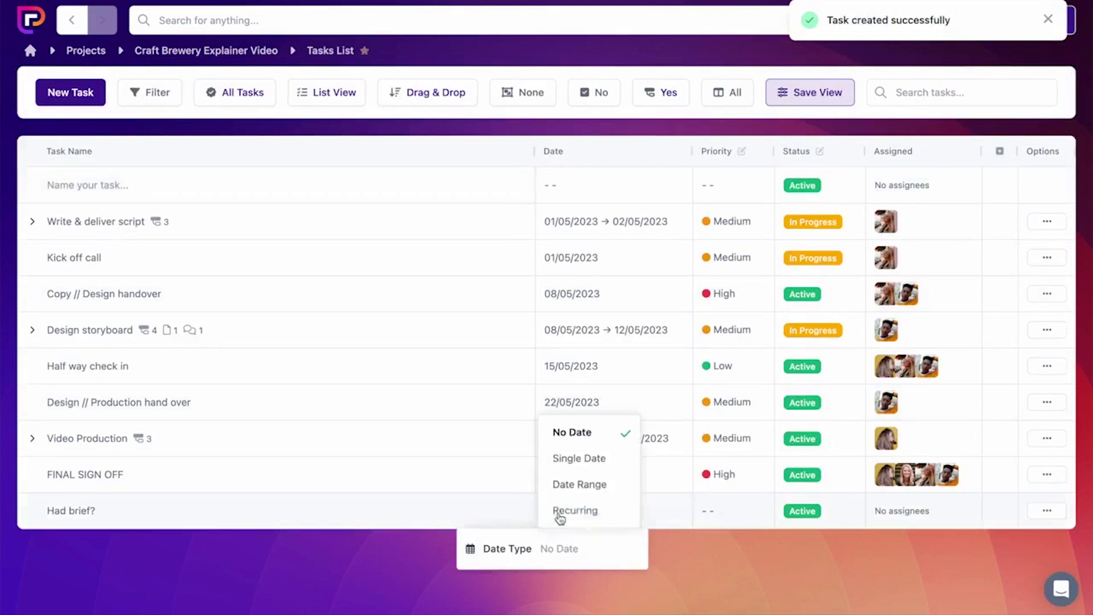
pyautogui.click(579, 456)
pyautogui.click(523, 405)
pyautogui.click(720, 511)
pyautogui.click(737, 455)
# Sort tasks by date, nest Had brief? under Kick off call, and open Design storyboard.
pyautogui.moveTo(228, 515); pyautogui.dragTo(220, 232)
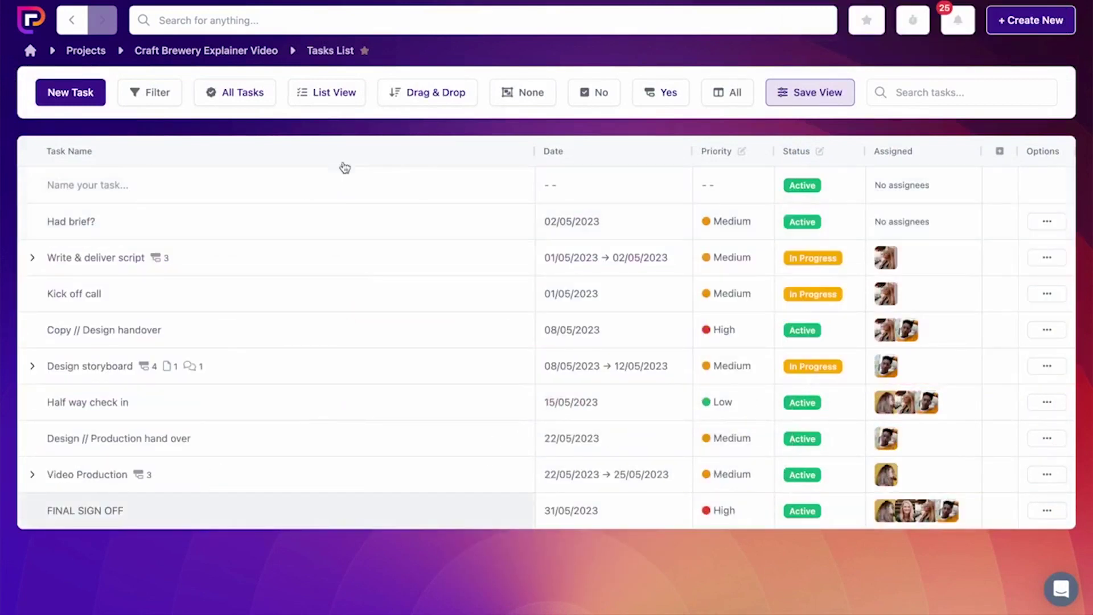
pyautogui.click(426, 93)
pyautogui.click(387, 217)
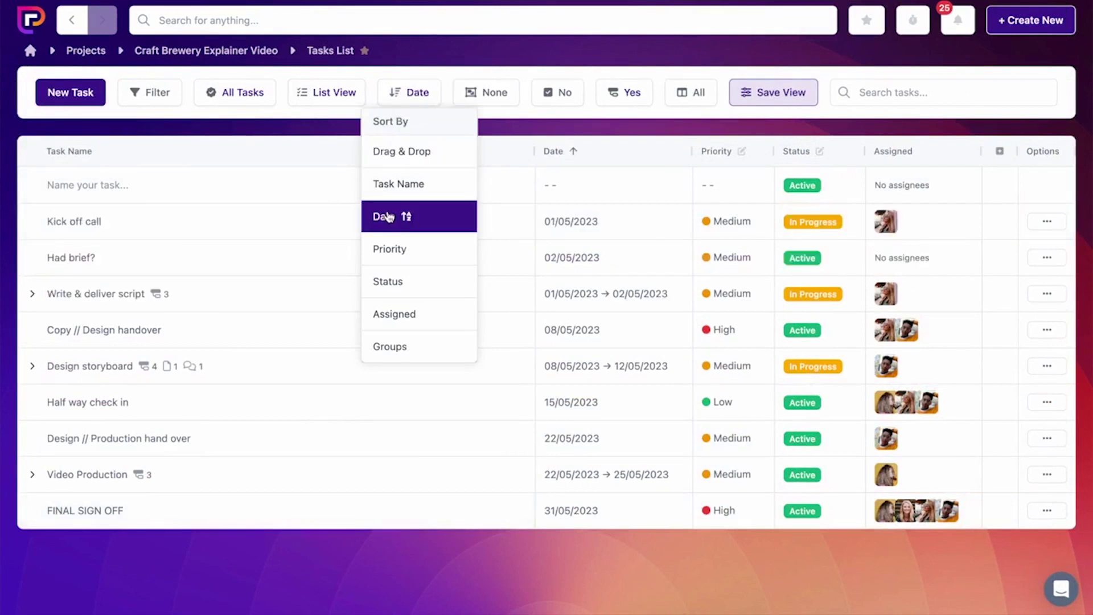
pyautogui.click(336, 134)
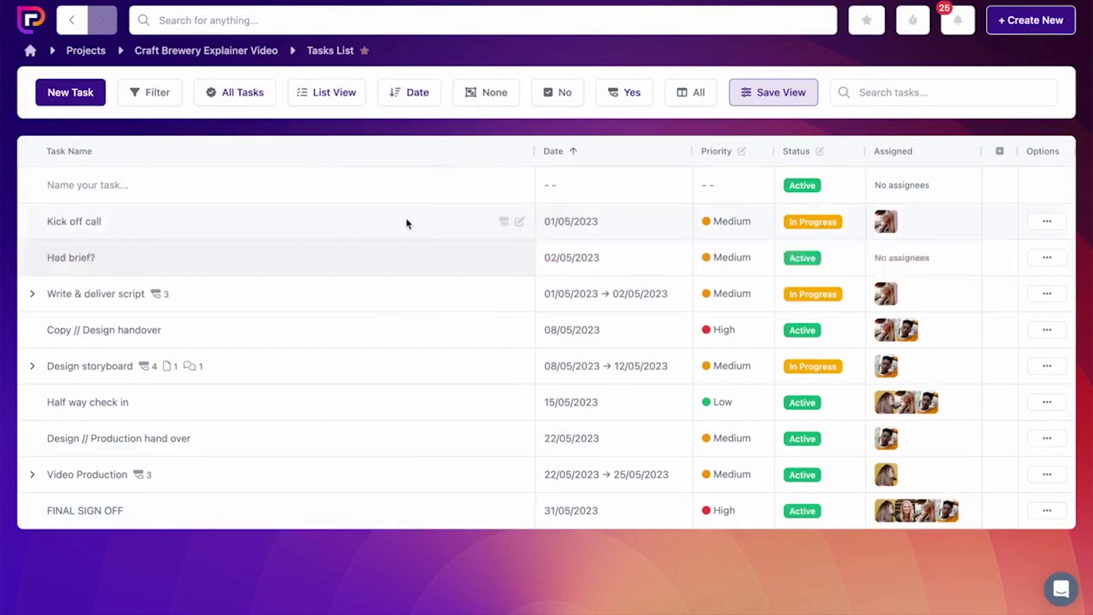
pyautogui.click(34, 259)
pyautogui.click(35, 261)
pyautogui.click(77, 330)
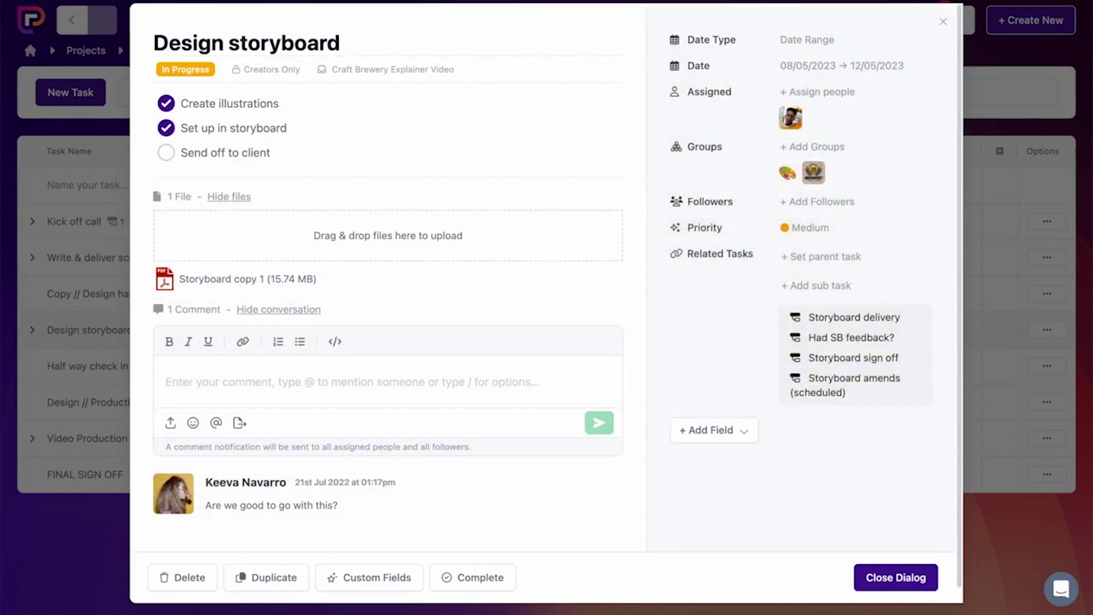
# Add time tracking to Design storyboard and allocate it 3 hours.
pyautogui.click(719, 442)
pyautogui.click(677, 512)
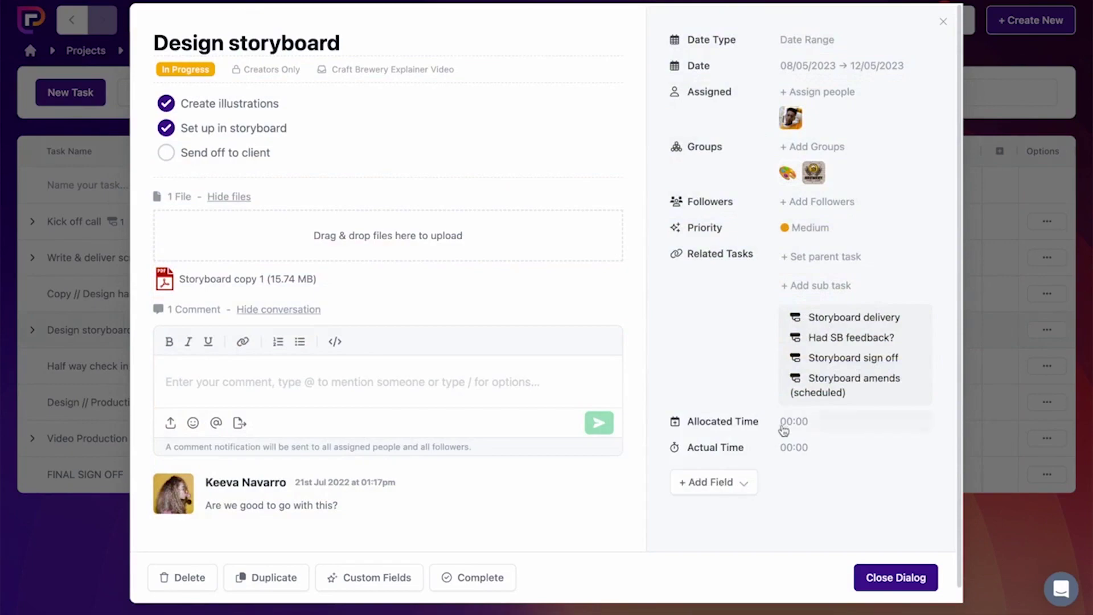
pyautogui.click(785, 427)
pyautogui.write('3')
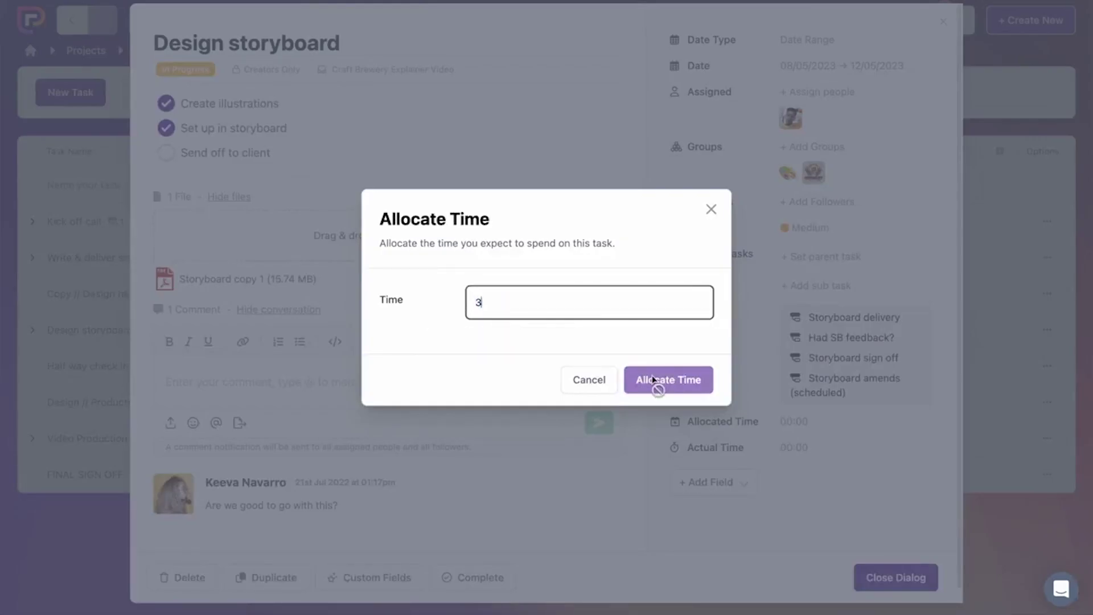
pyautogui.click(653, 380)
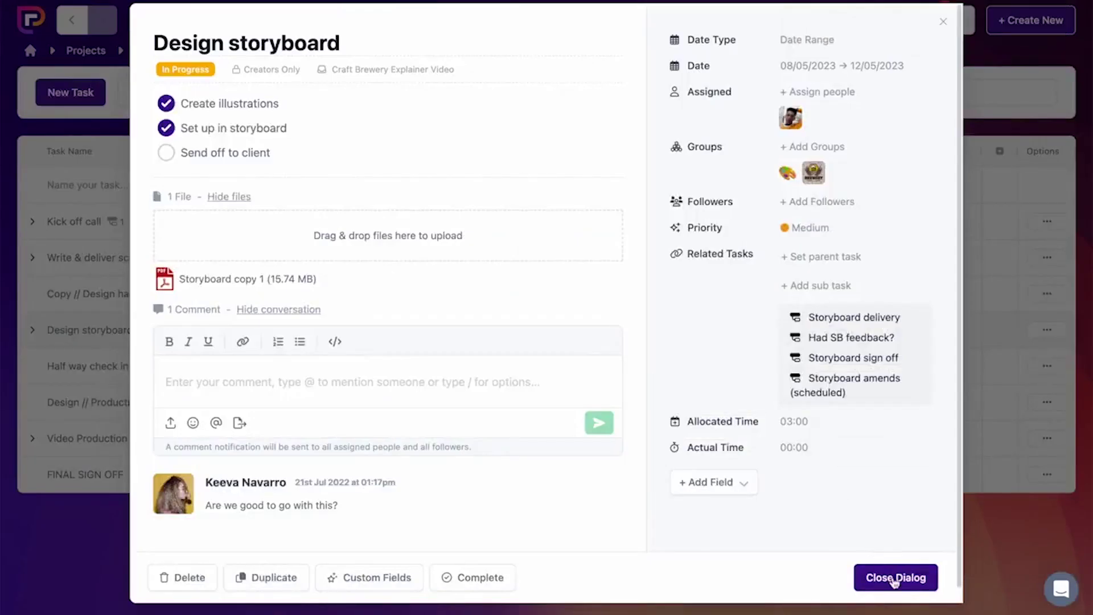
# Close the task details and show the all-projects Tasks list from Home.
pyautogui.click(896, 579)
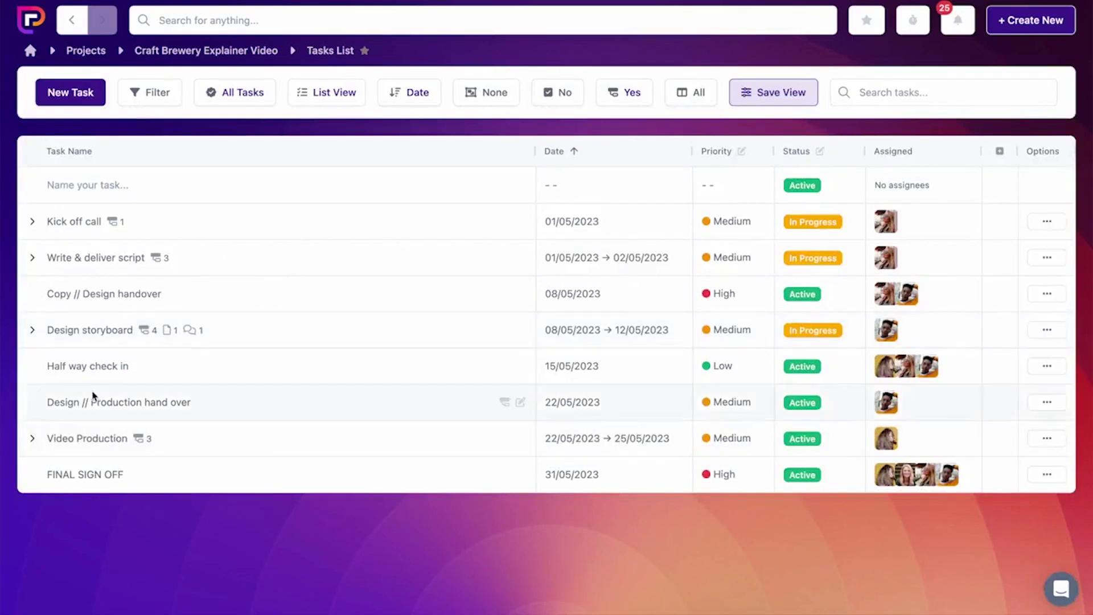
pyautogui.click(31, 50)
pyautogui.click(635, 313)
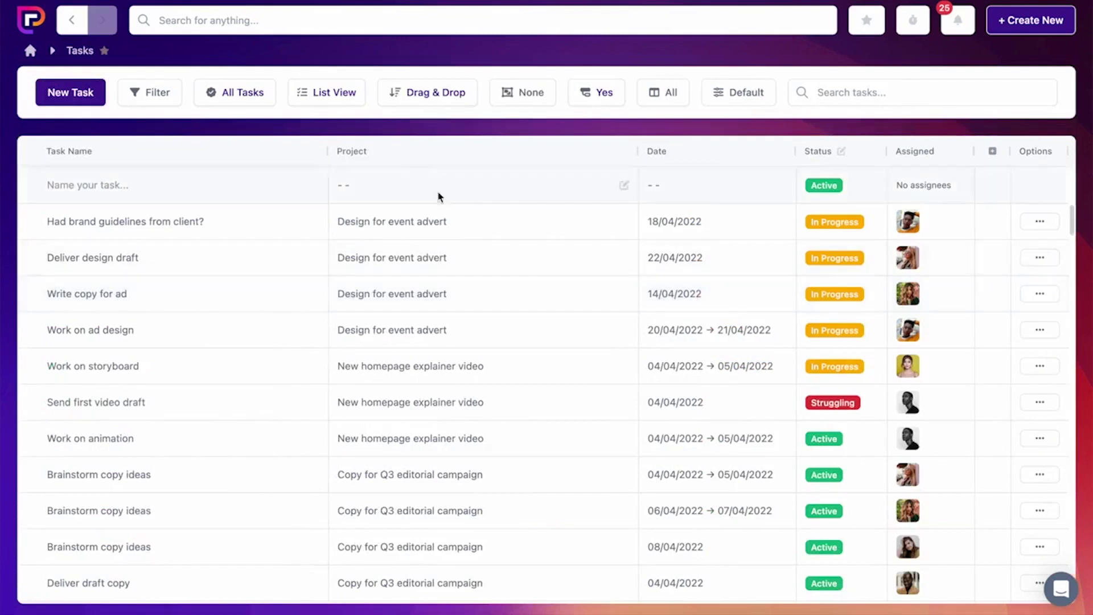
# Preview the tasks in the Calendar and Scheduler views.
pyautogui.click(330, 97)
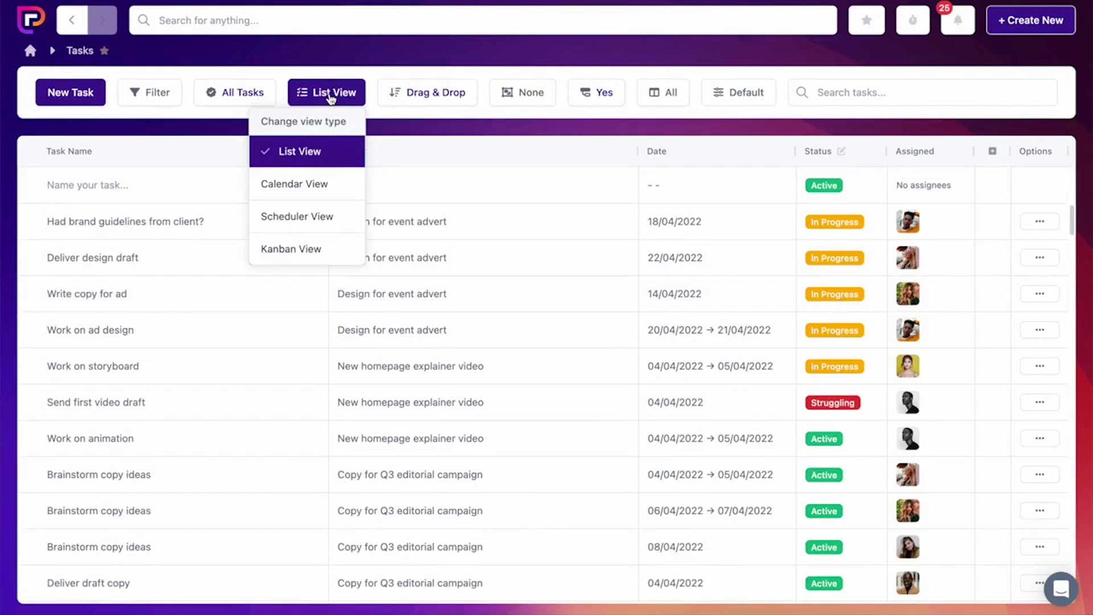
pyautogui.click(325, 187)
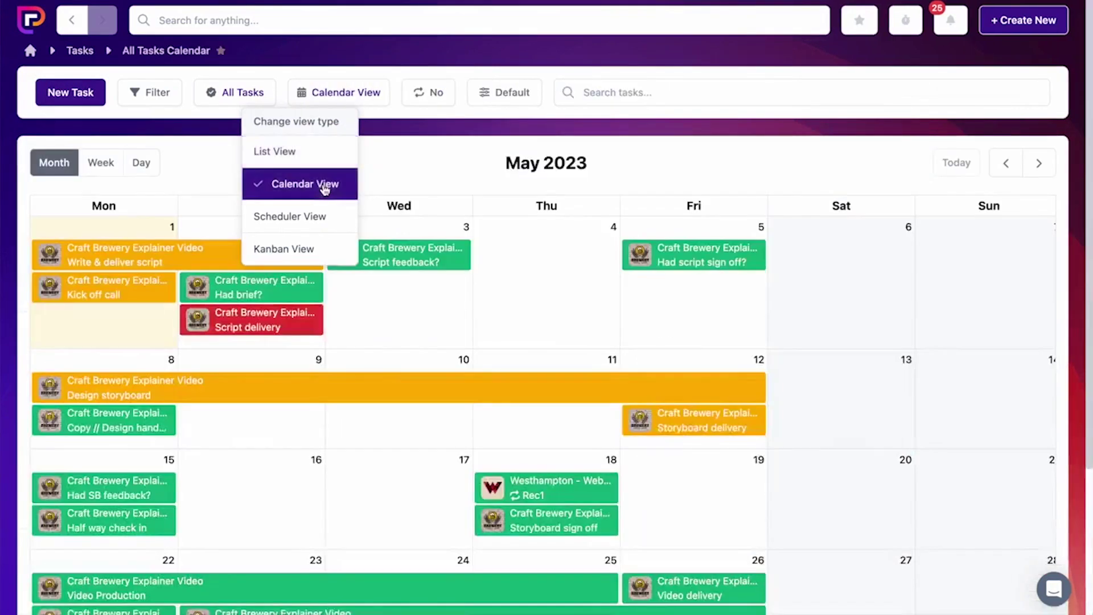
pyautogui.click(309, 216)
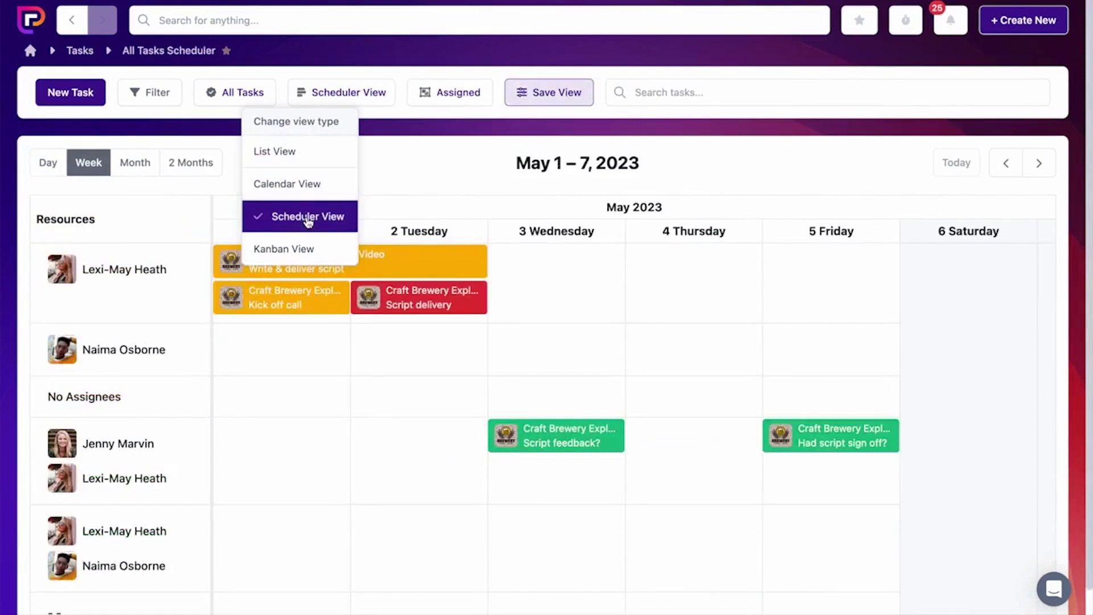
# Show tasks as a Kanban board, move Had brief? into In Progress, and open the filter.
pyautogui.click(303, 249)
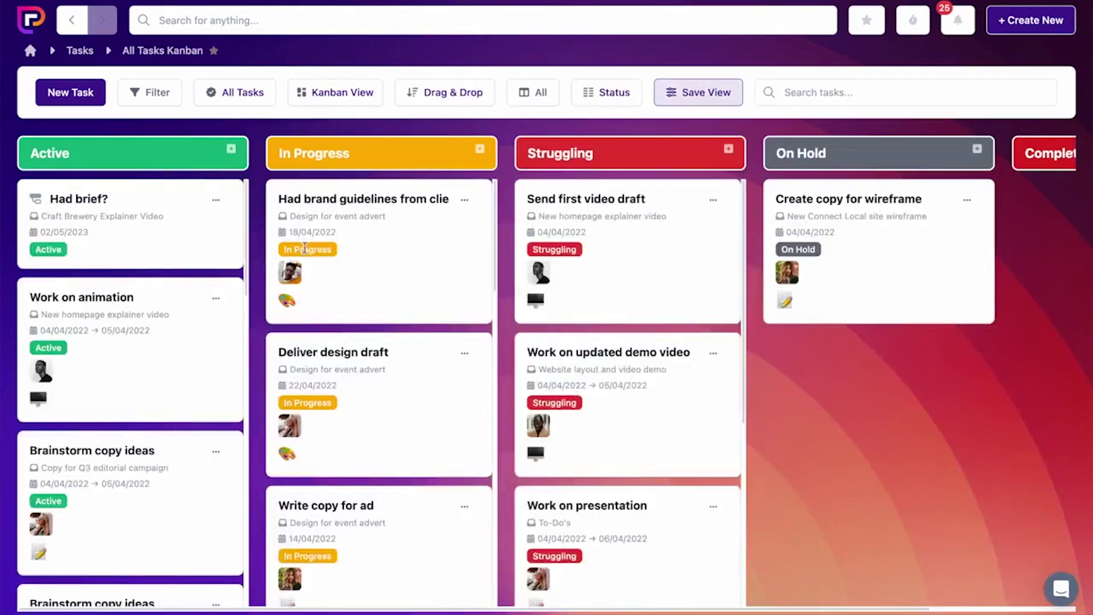
pyautogui.moveTo(160, 212); pyautogui.dragTo(399, 222)
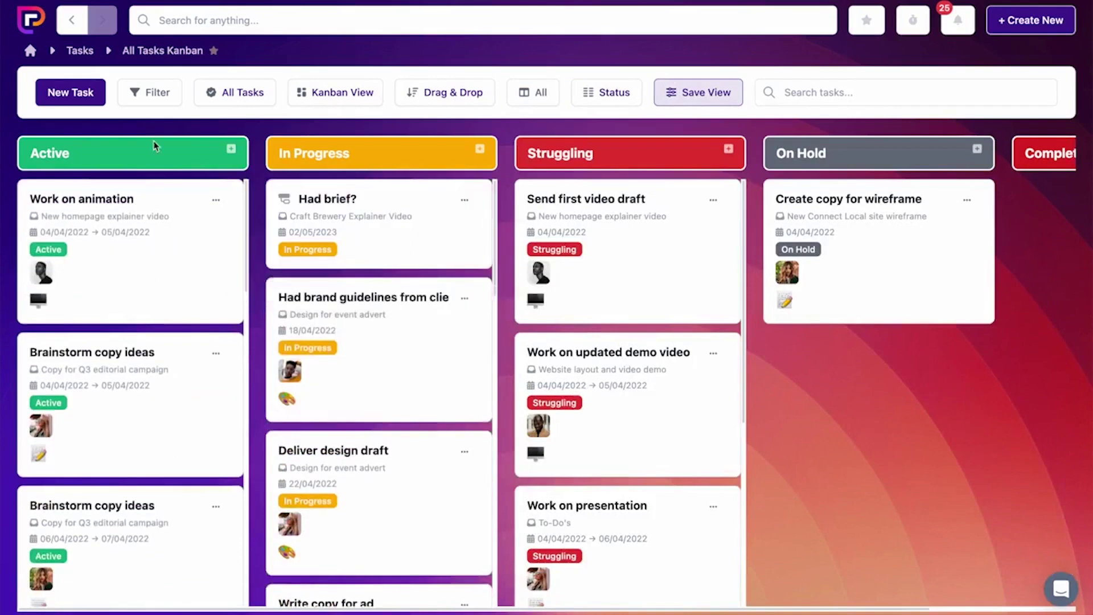
pyautogui.click(156, 98)
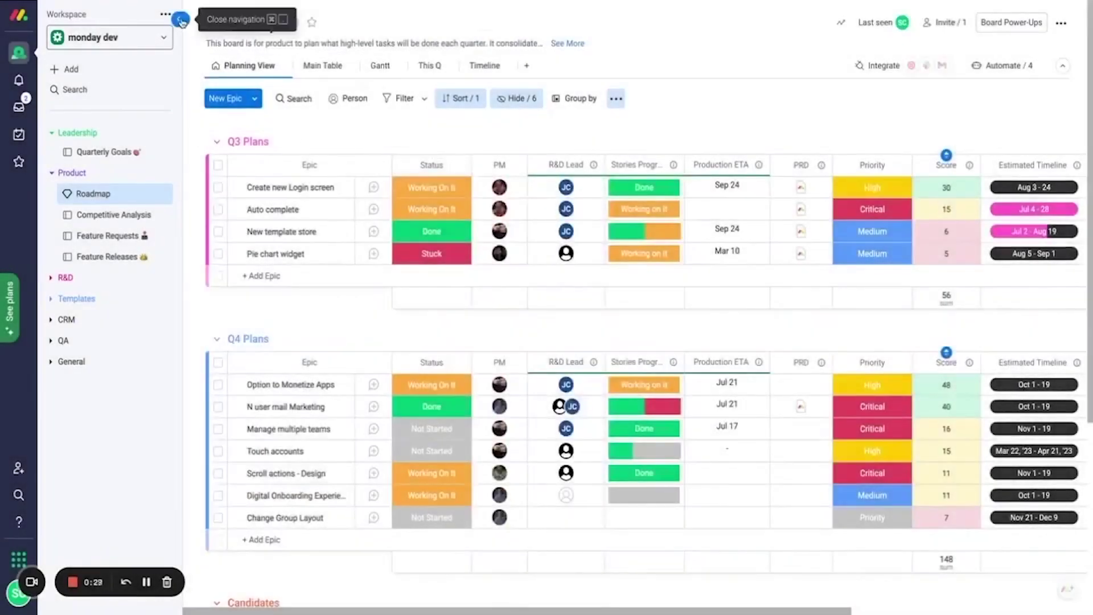
# Hide the workspace panel and check the first epic's PM people picker.
pyautogui.click(181, 21)
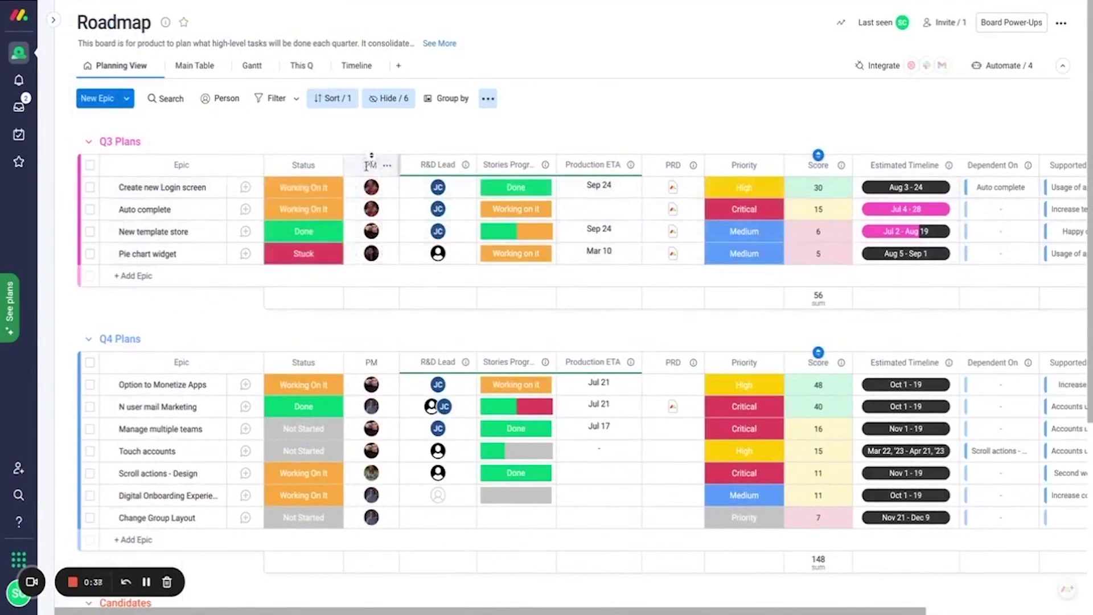
pyautogui.click(351, 190)
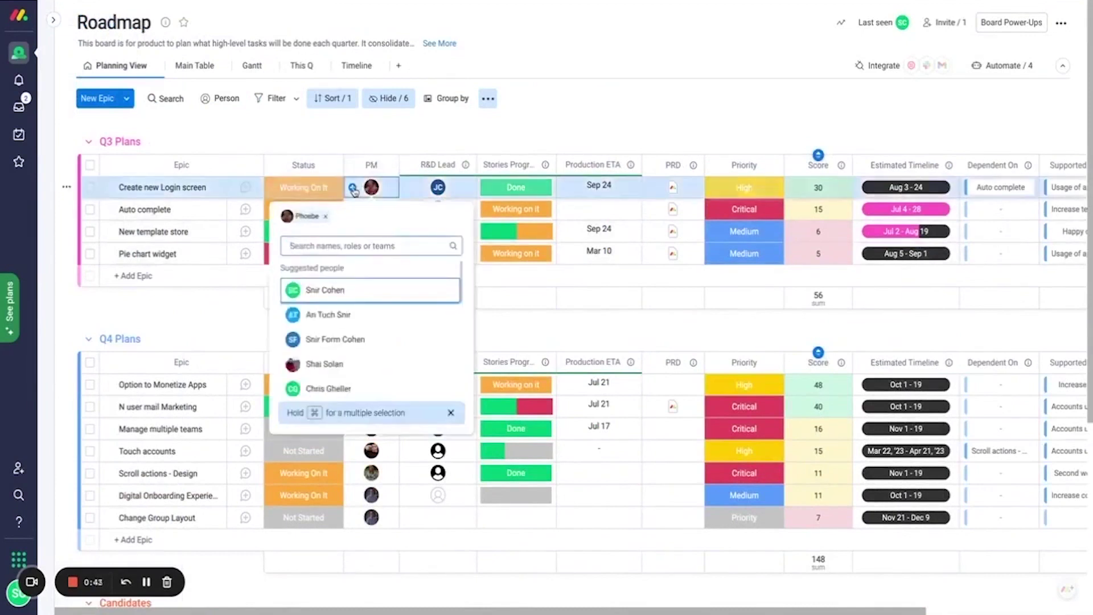
pyautogui.click(439, 133)
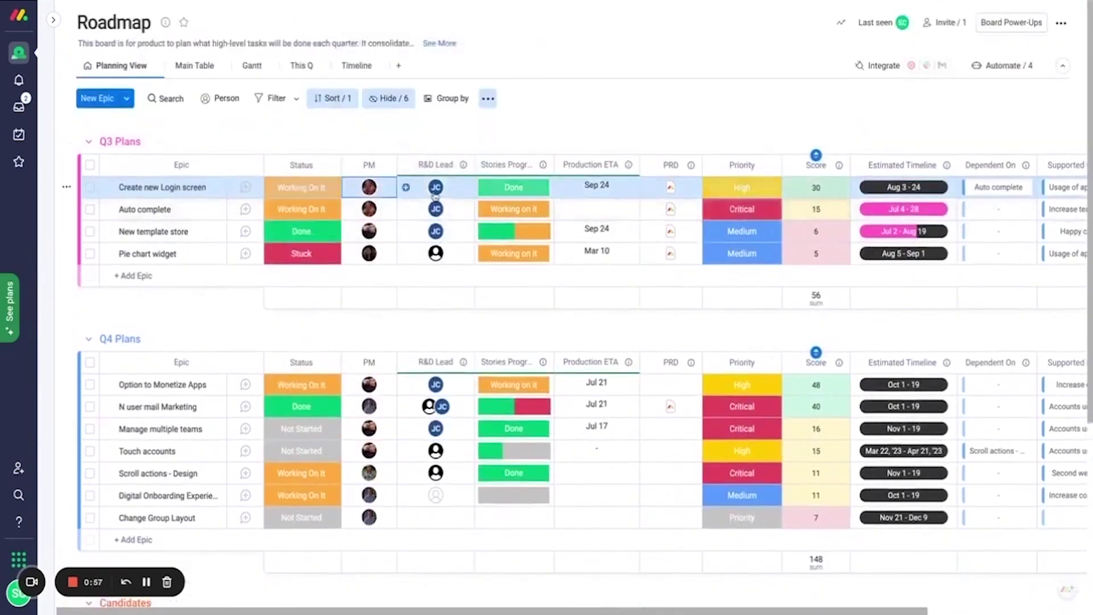
# Inspect New template store's stories progress and its linked story card, then view the Q3 and Q4 groups.
pyautogui.moveTo(438, 186)
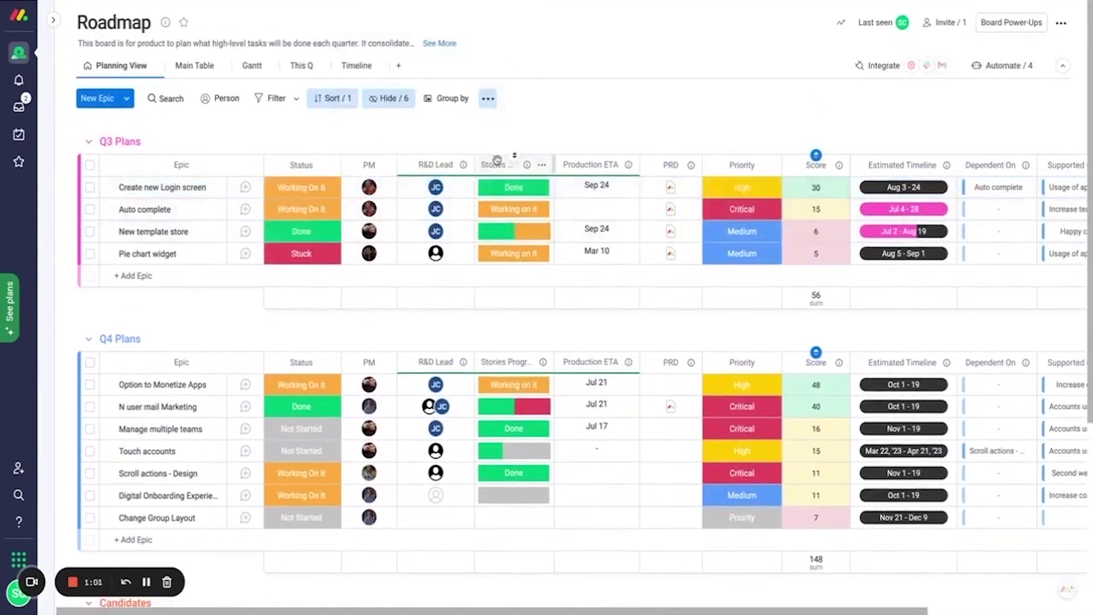
pyautogui.click(514, 231)
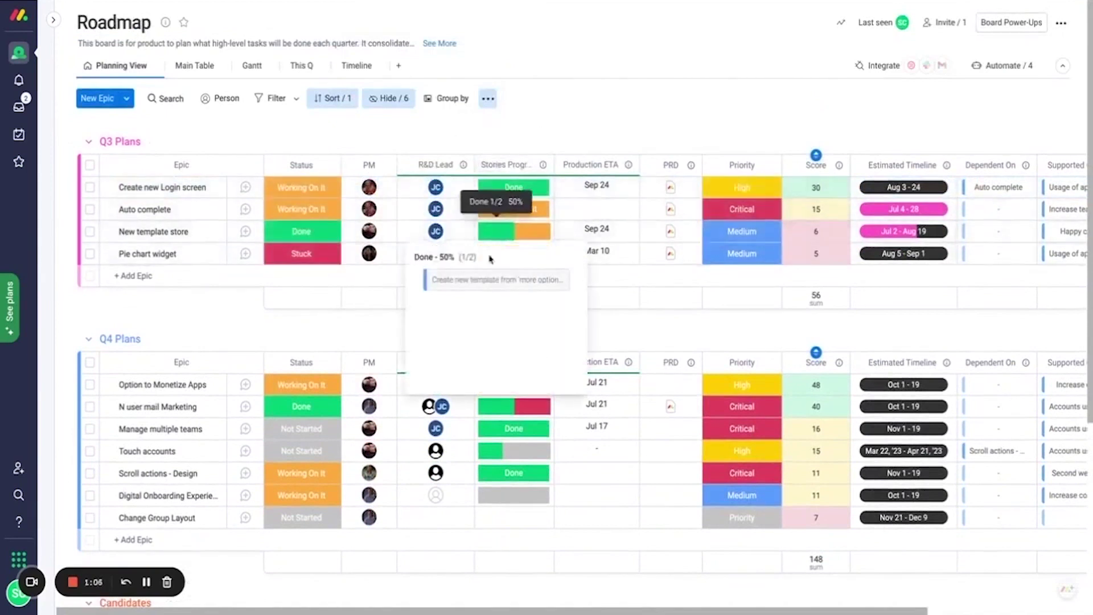
pyautogui.click(494, 279)
pyautogui.click(696, 77)
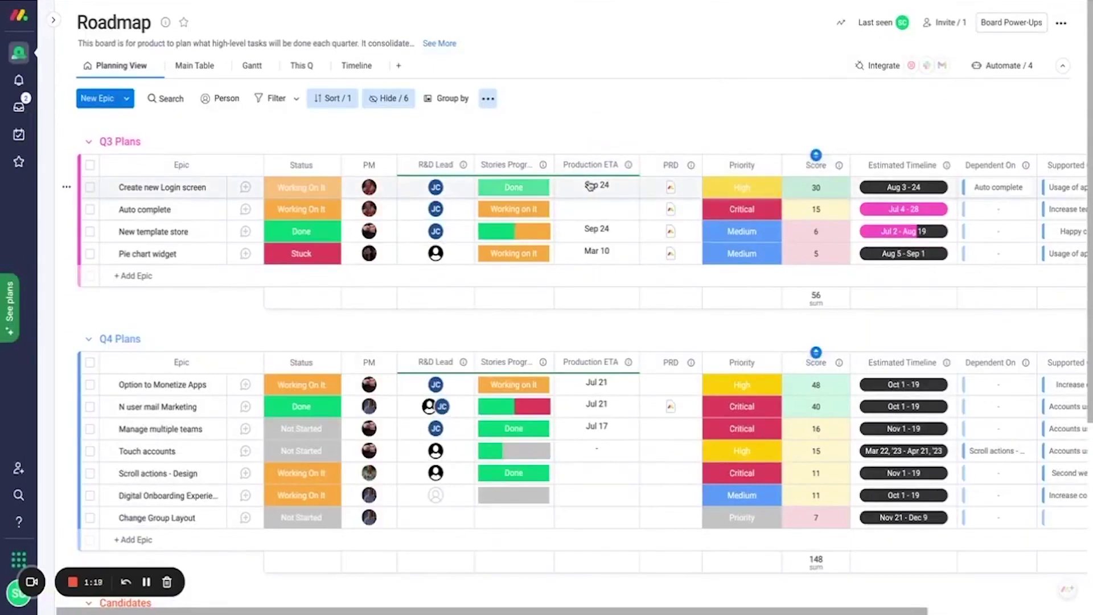
pyautogui.scroll(-1, 605, 189)
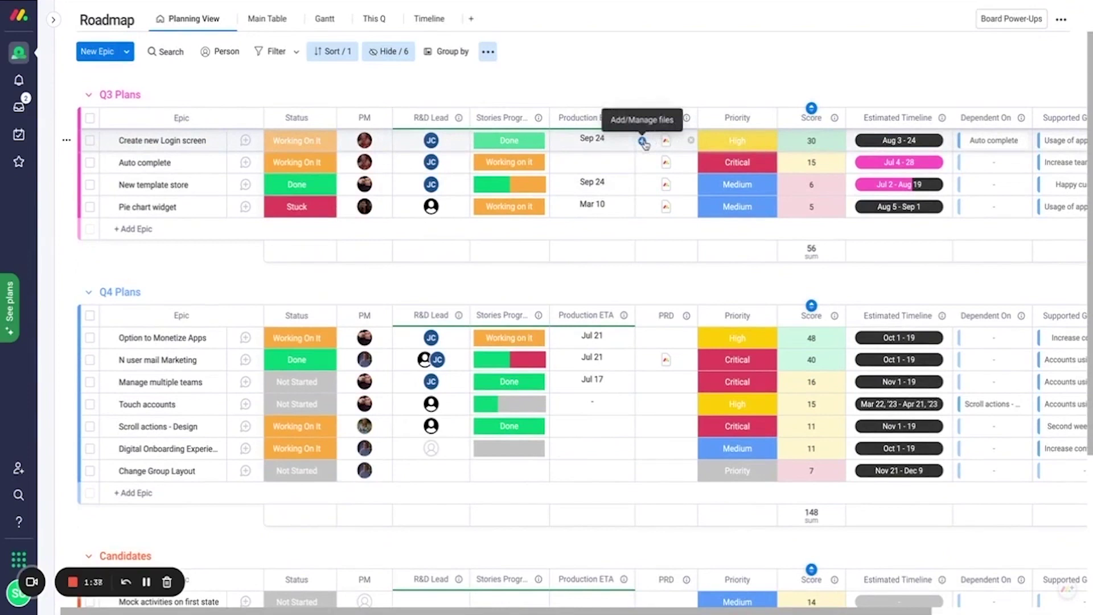
pyautogui.click(643, 142)
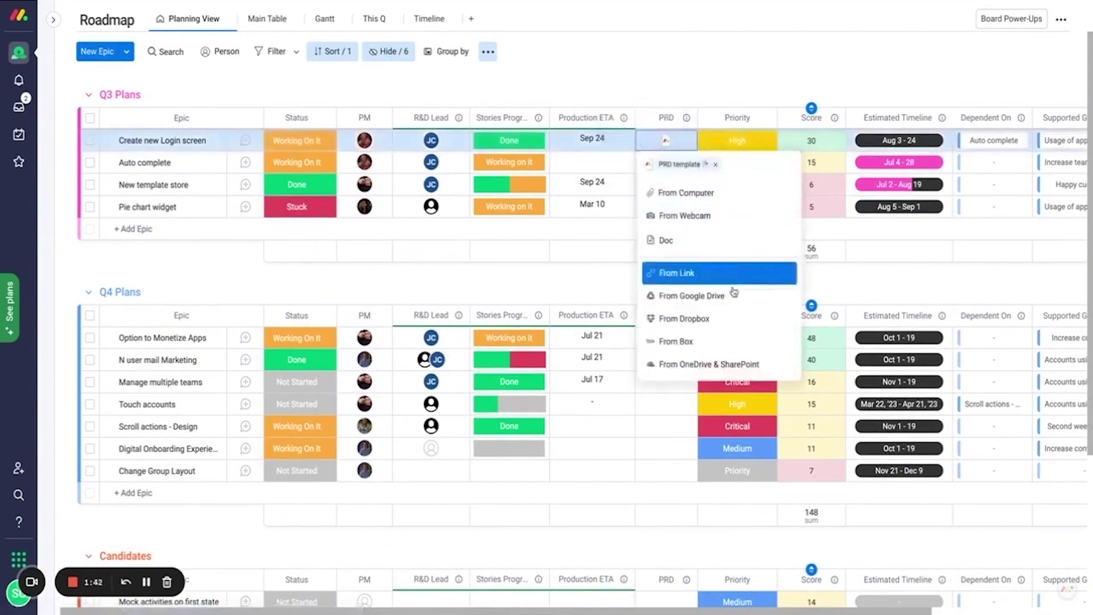
pyautogui.click(666, 142)
pyautogui.moveTo(668, 143)
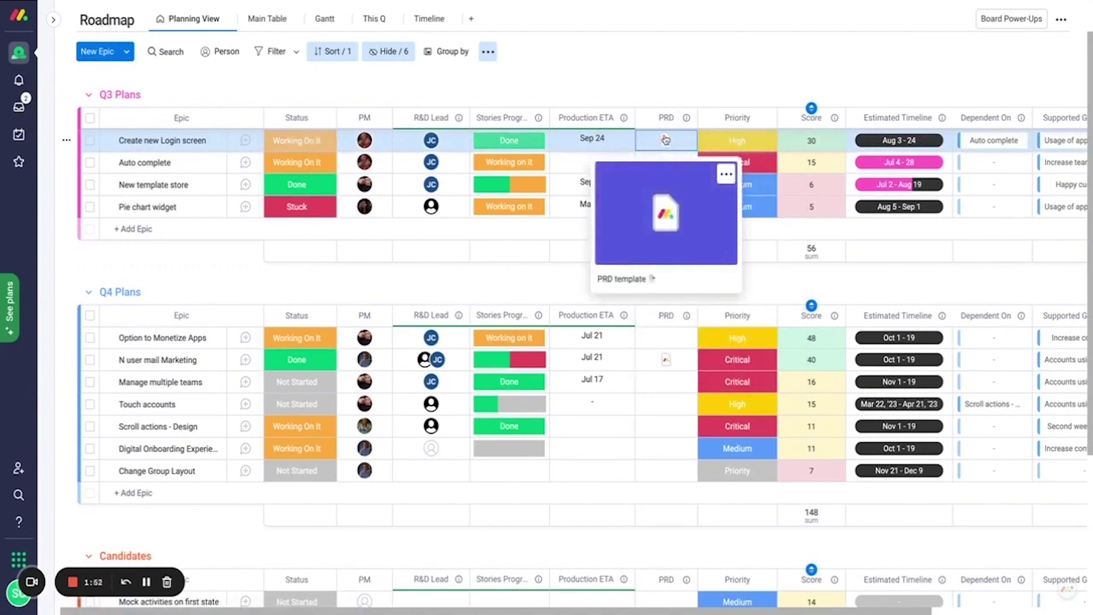
pyautogui.click(666, 139)
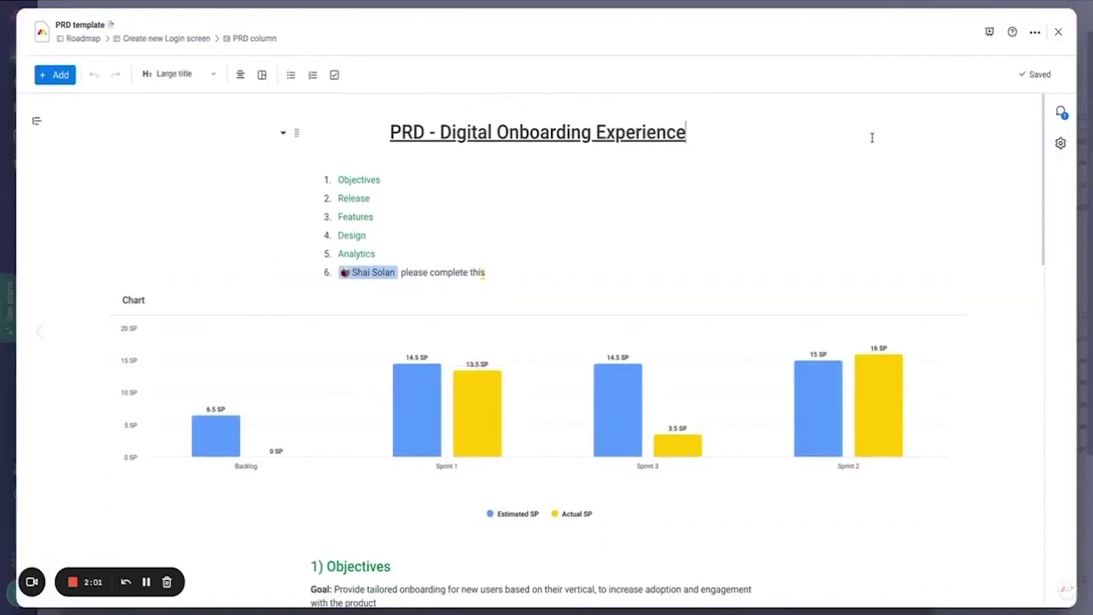
pyautogui.scroll(-2, 894, 138)
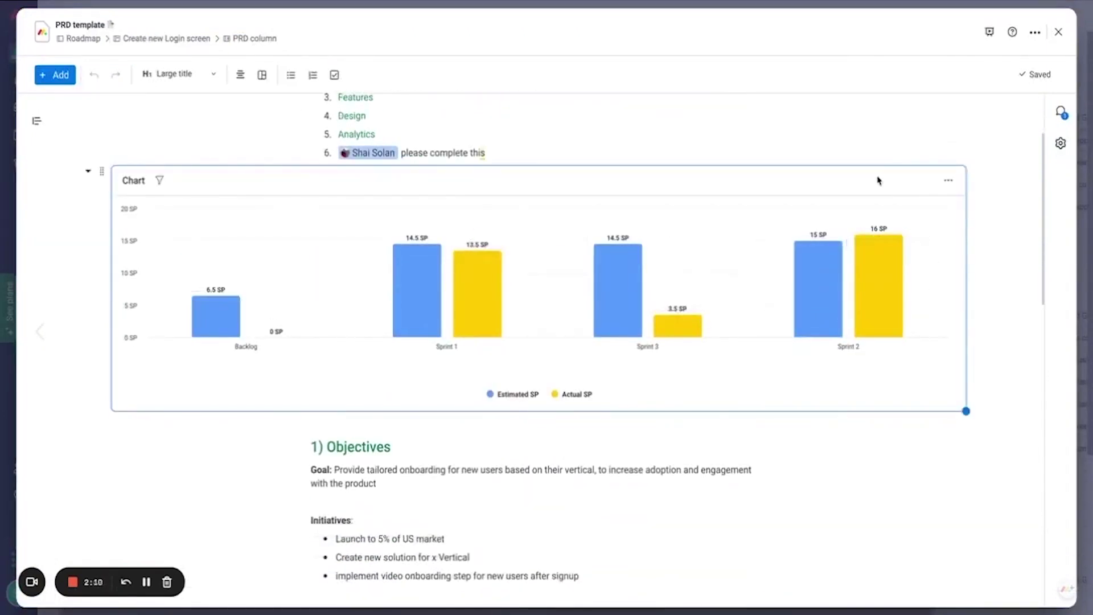
pyautogui.scroll(1, 364, 194)
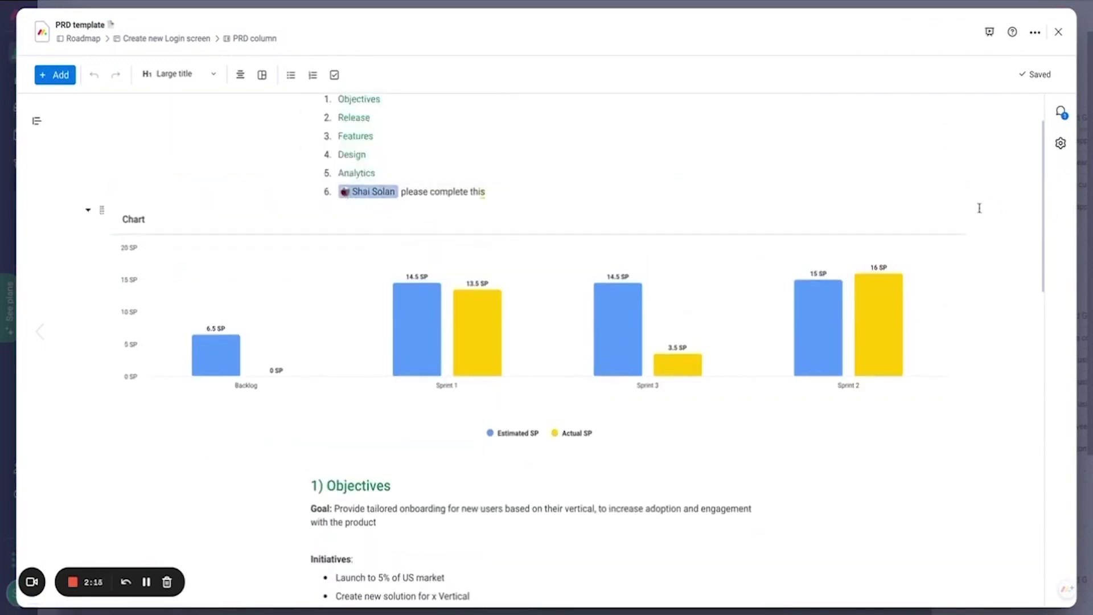
pyautogui.scroll(-1, 980, 208)
pyautogui.scroll(-15, 981, 207)
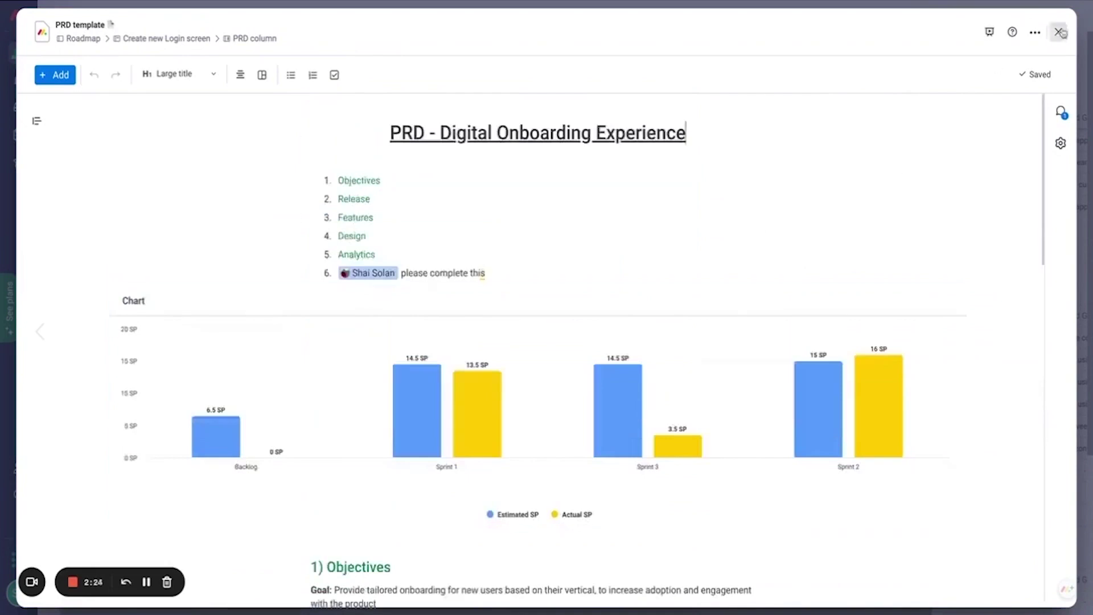
pyautogui.click(1058, 32)
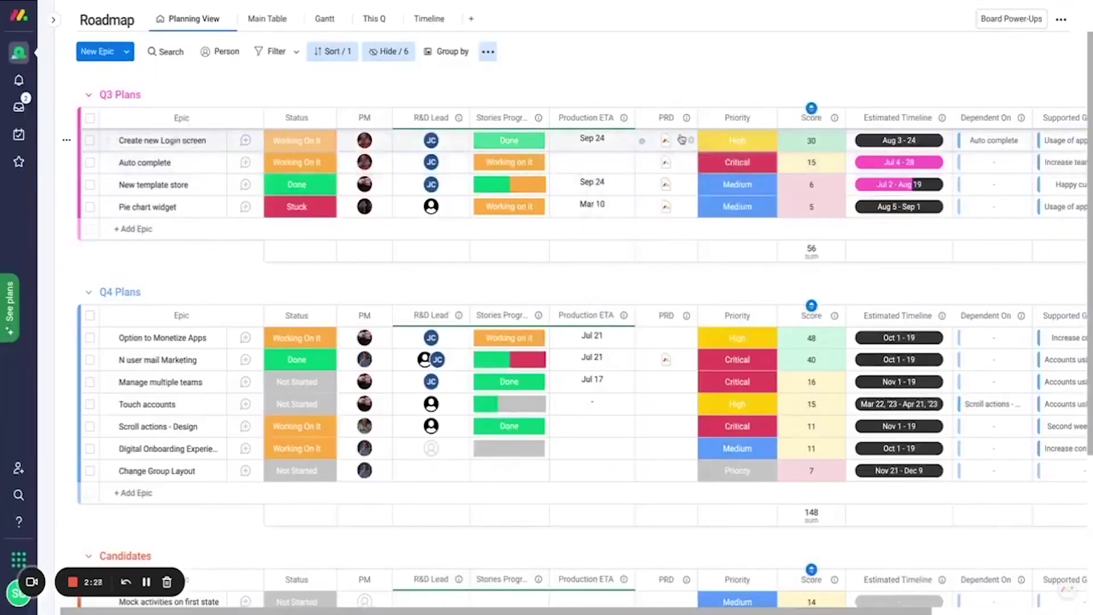
pyautogui.moveTo(665, 144)
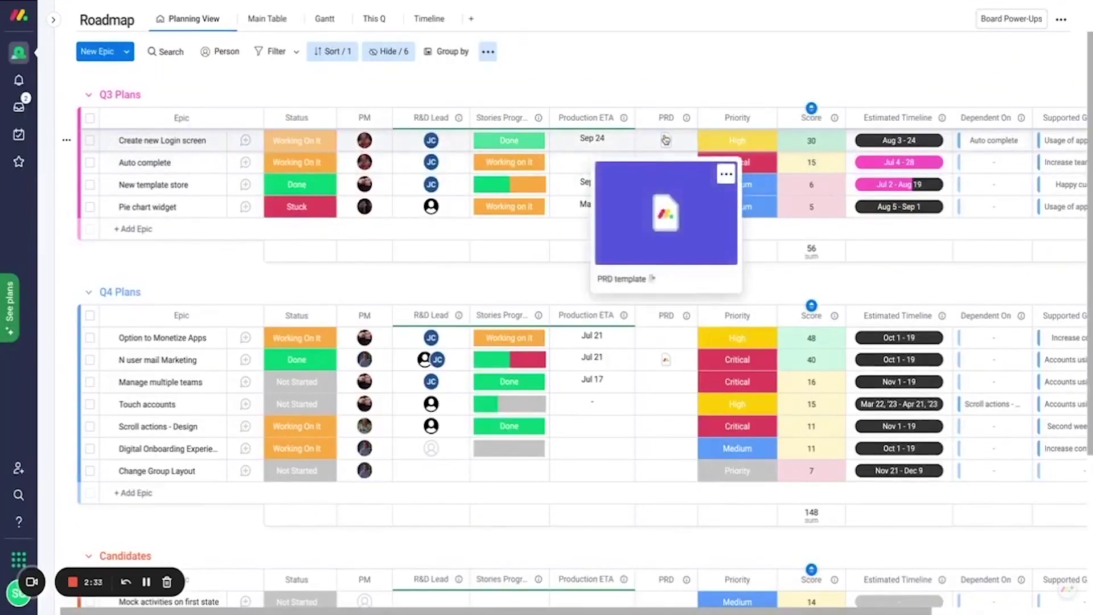
# Inspect the Score column formula unchanged, then reveal the workspace's list of boards.
pyautogui.hscroll(3, 655, 137)
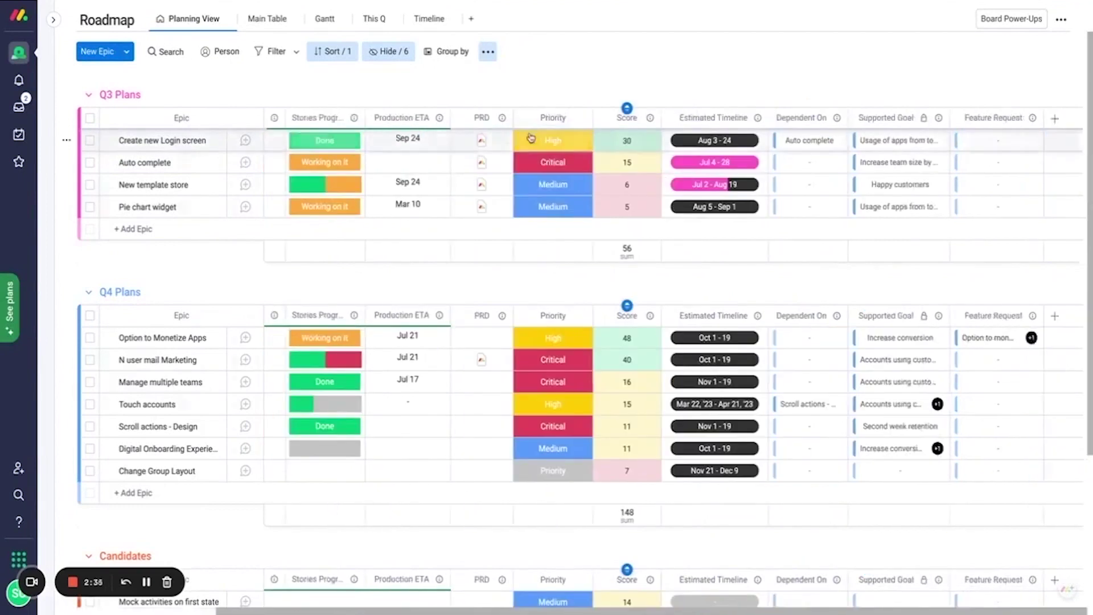
pyautogui.click(644, 143)
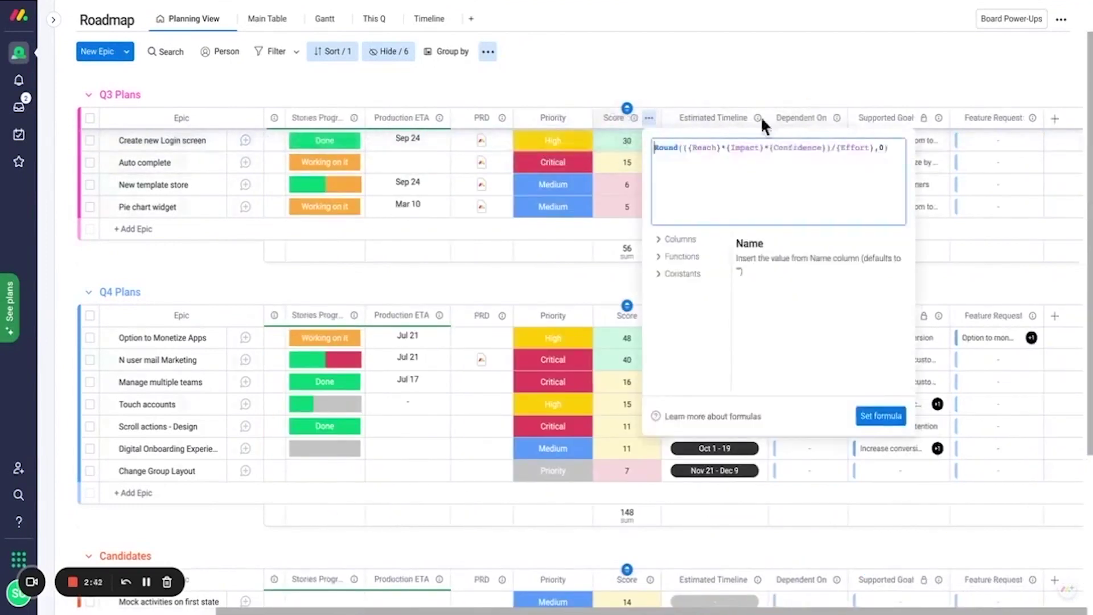
pyautogui.click(605, 160)
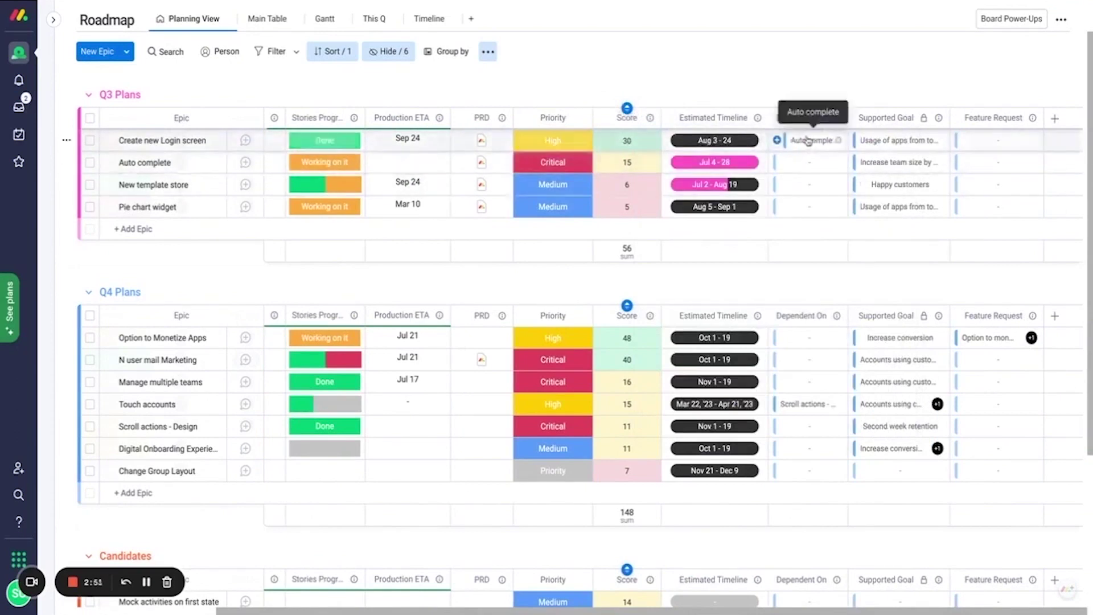
pyautogui.click(53, 20)
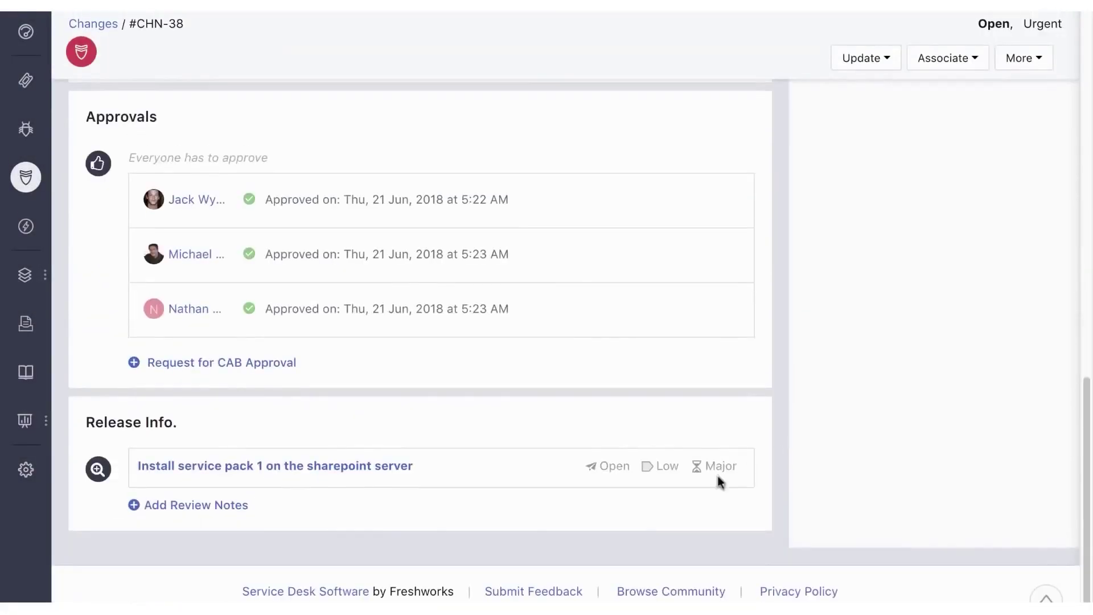
# Open release REL-17 from the Release Info link on change #CHN-38.
pyautogui.click(271, 469)
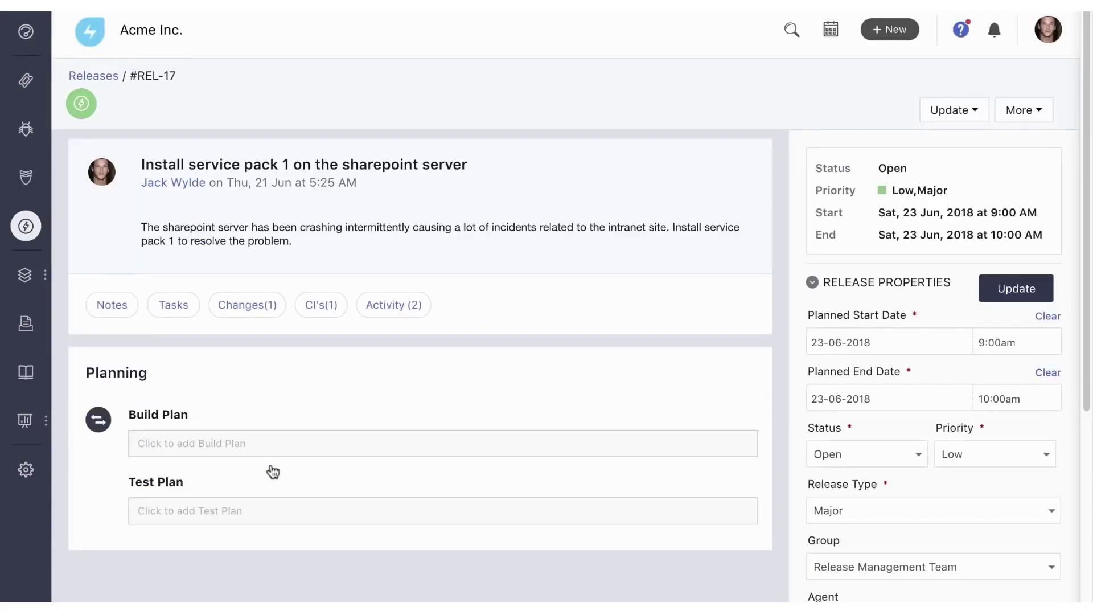
pyautogui.scroll(-1, 310, 413)
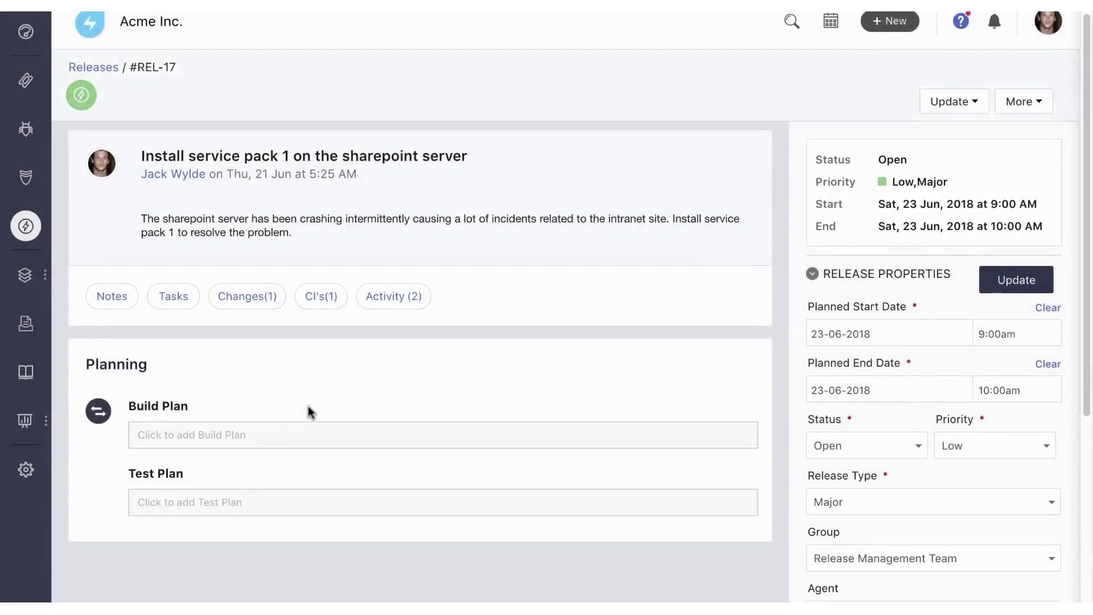
# Add a build plan requiring Wcf Services version 5.6, with its download link.
pyautogui.scroll(-5, 310, 412)
pyautogui.click(303, 187)
pyautogui.write('P')
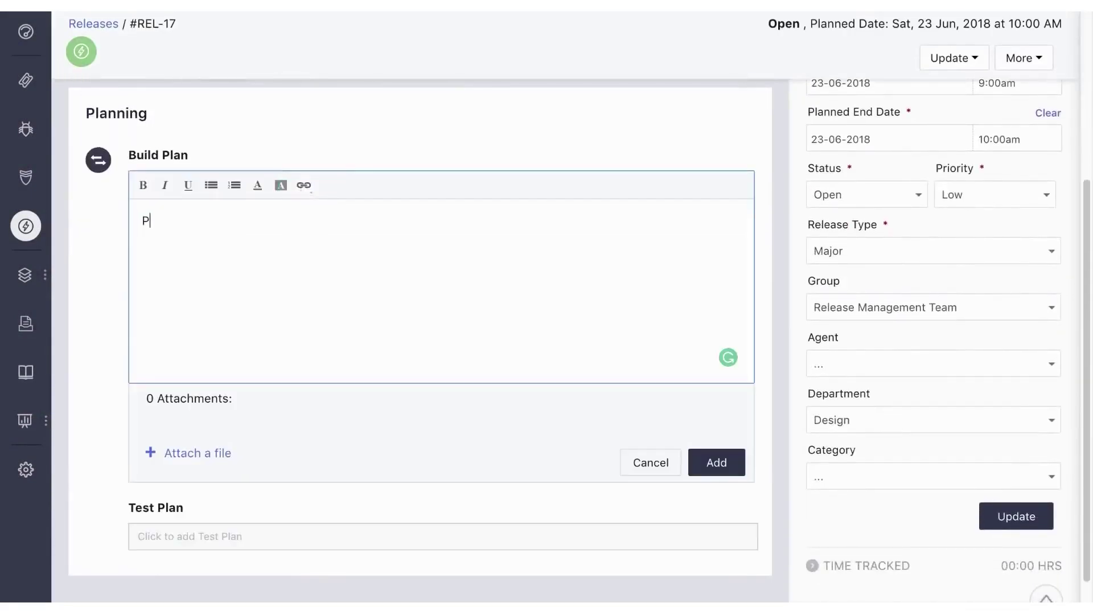
pyautogui.write('rerequisites: Install Wcf Services version 5.6')
pyautogui.write('http://download.microsoft.com/download/1/C/A/1CAA41C7-88B9-42D6-9E11-3C655656DAB1/WcfDataServices.exe')
pyautogui.click(715, 460)
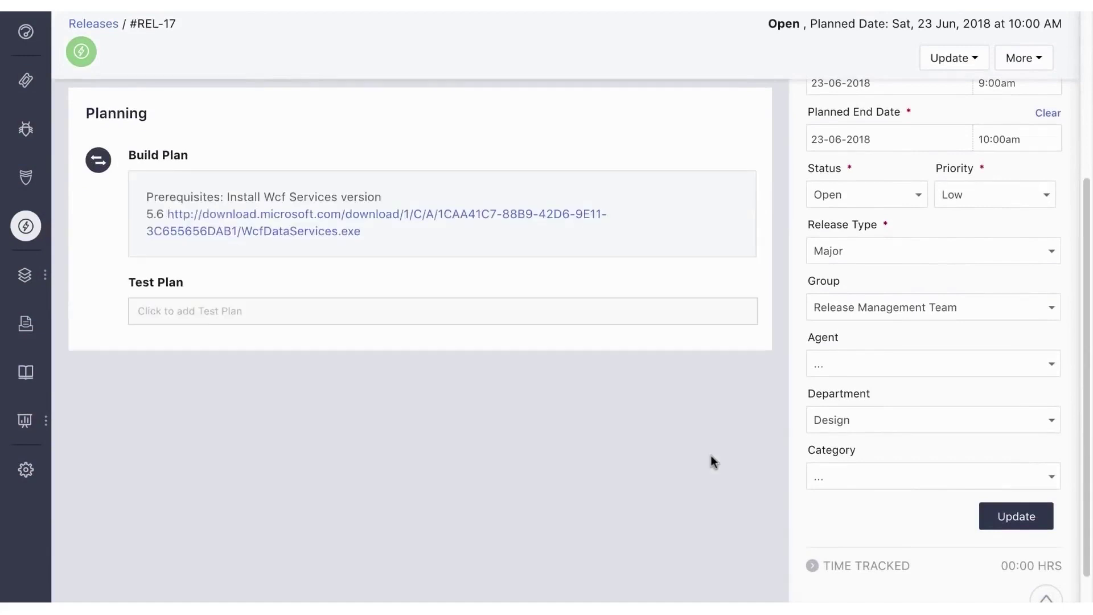
# Add the test plan 'Install SP 1 on staging server and test for performance.'.
pyautogui.click(634, 313)
pyautogui.write('Install SP 1 on staging server and test for performance.')
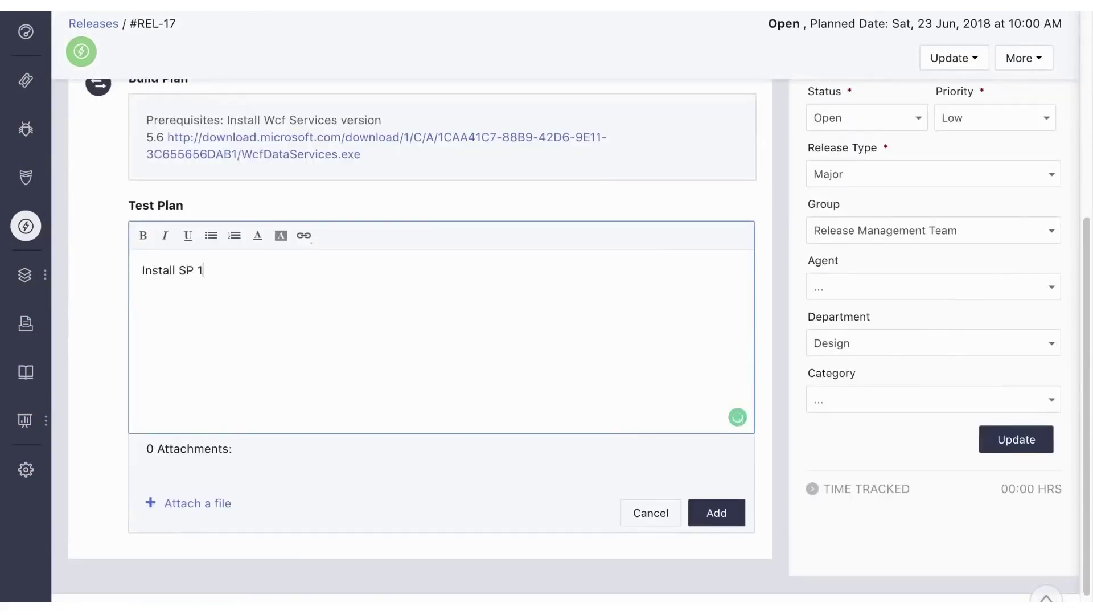
pyautogui.click(721, 518)
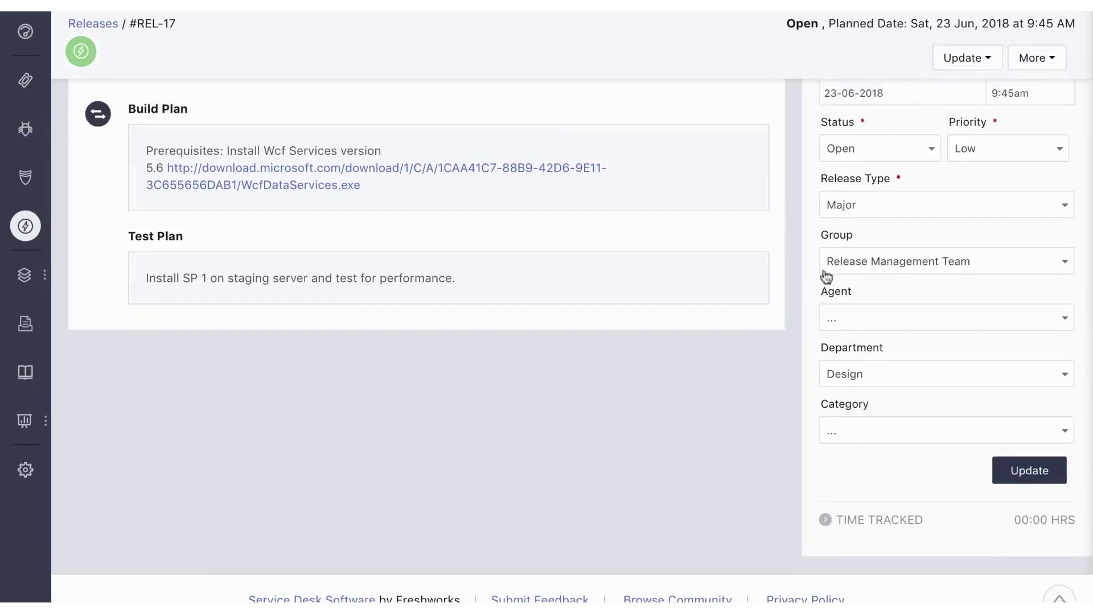
# Set the release status to Completed, confirming the work start and end times.
pyautogui.click(890, 150)
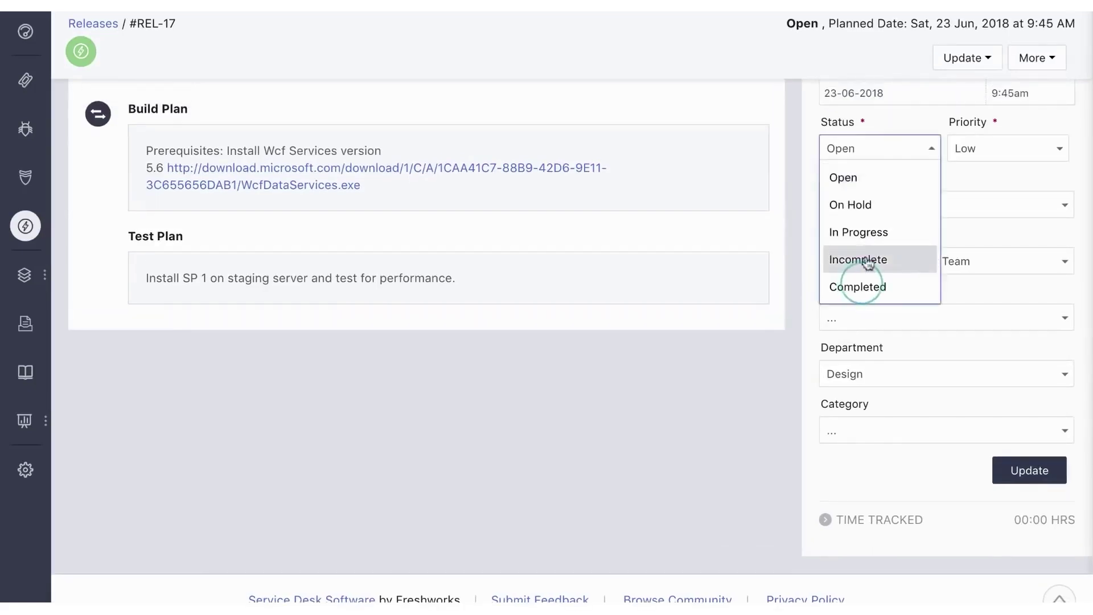
pyautogui.click(862, 286)
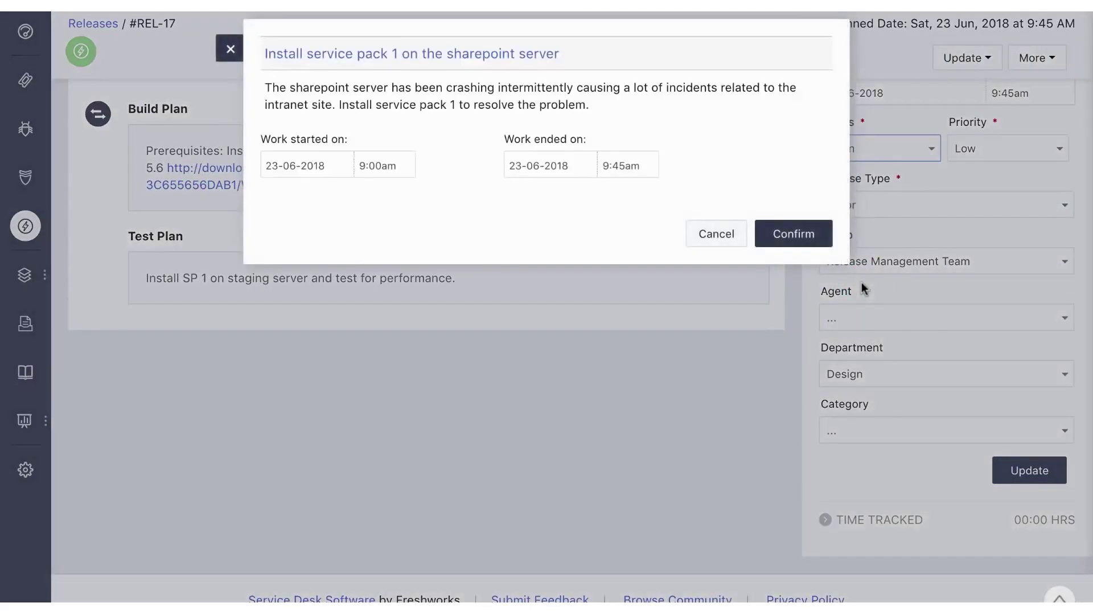
pyautogui.click(819, 243)
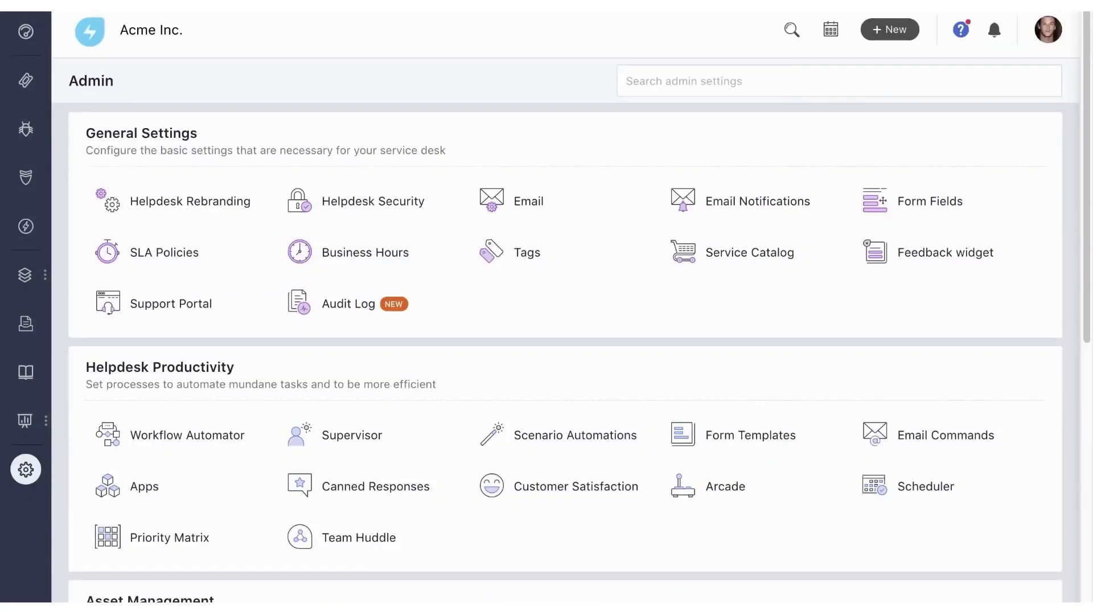
# In Workflow Automator, switch off the Changes automator 'Close all the associated problems'.
pyautogui.click(236, 440)
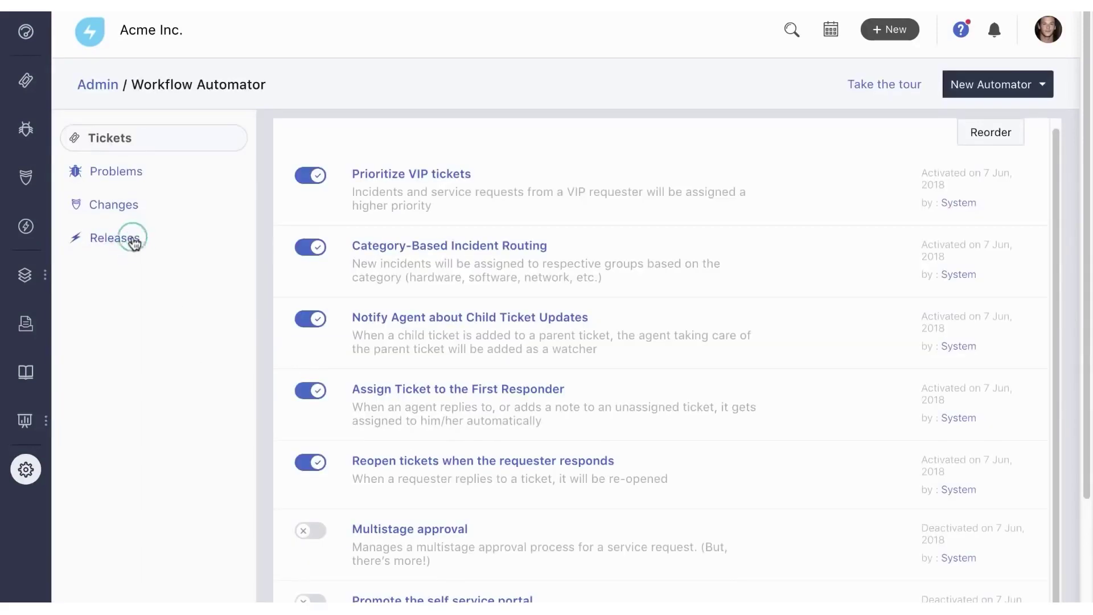
pyautogui.click(135, 241)
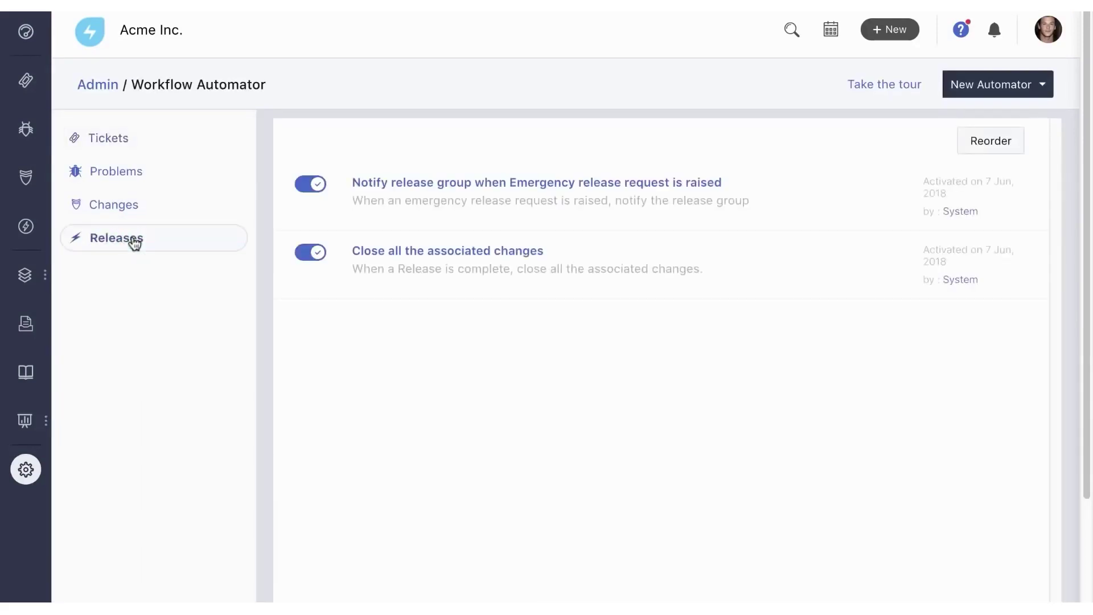
pyautogui.moveTo(344, 261)
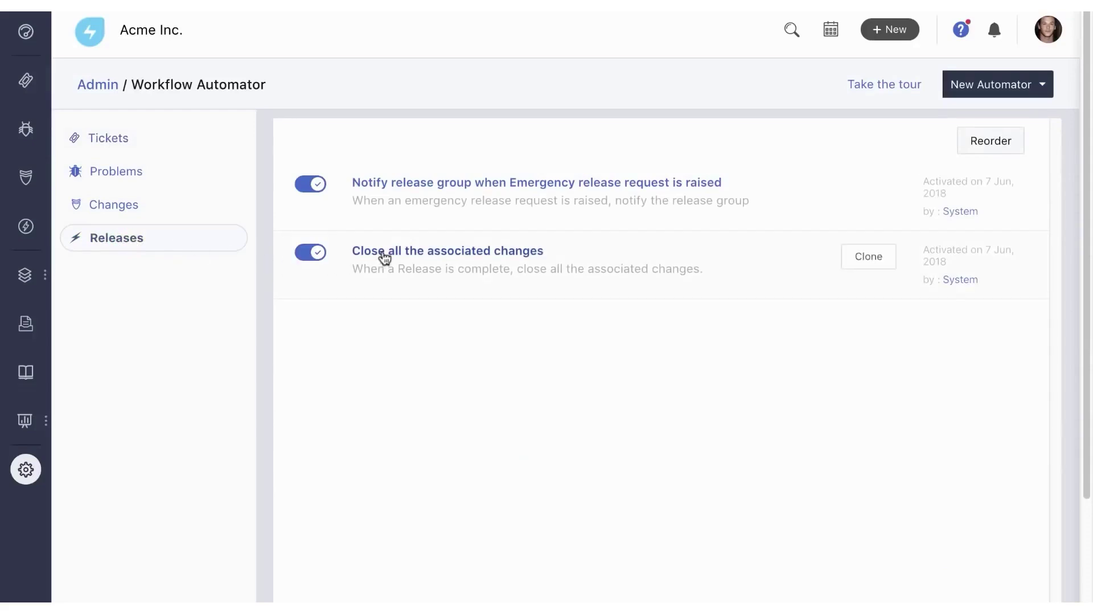
pyautogui.click(140, 211)
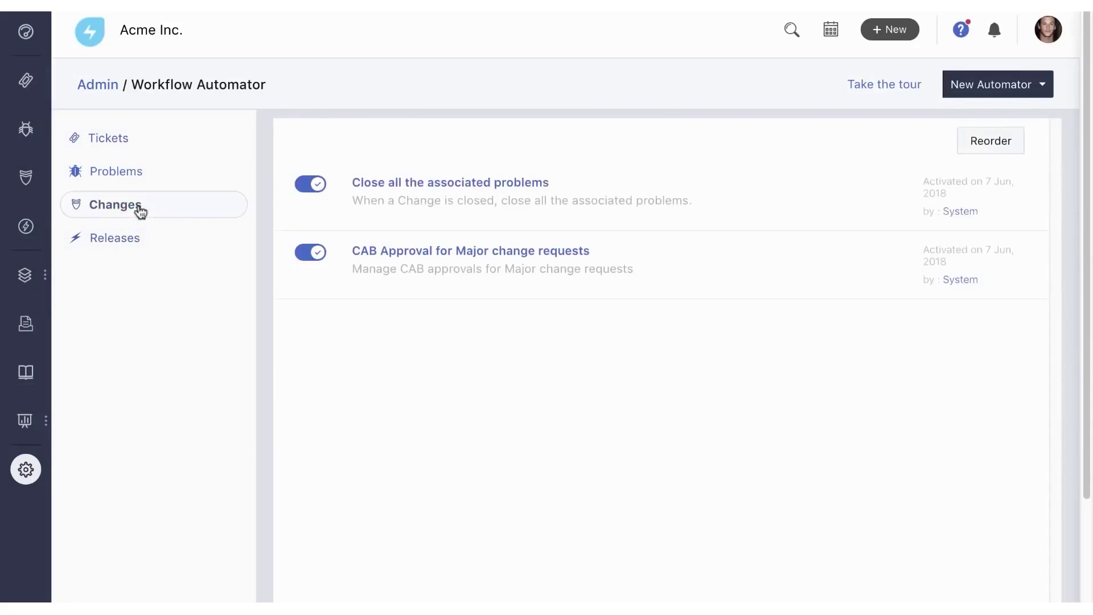
pyautogui.moveTo(290, 205)
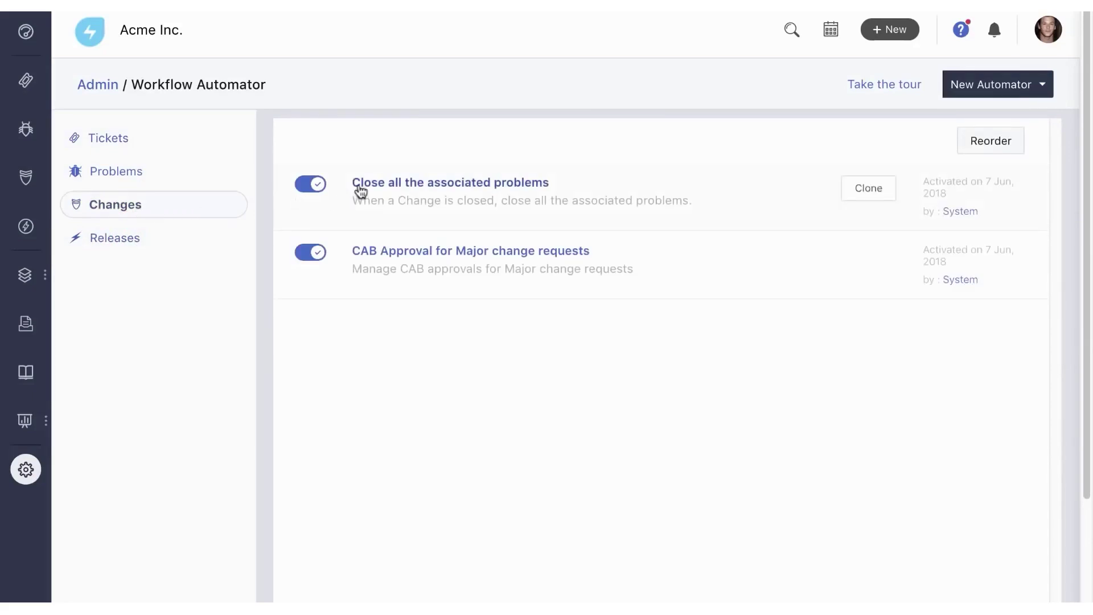
pyautogui.click(317, 187)
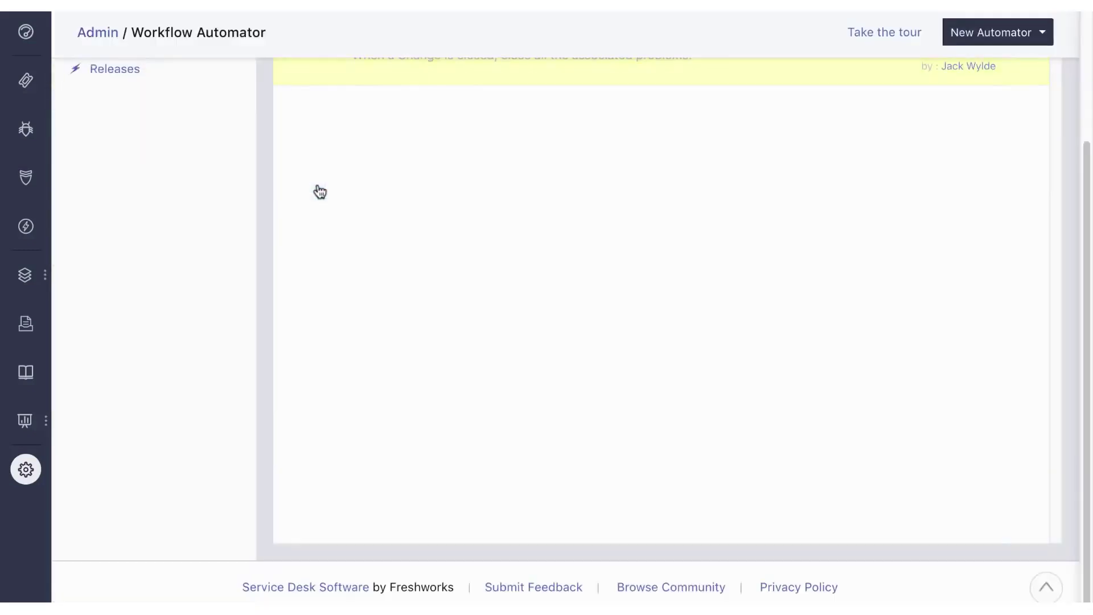
pyautogui.scroll(3, 320, 192)
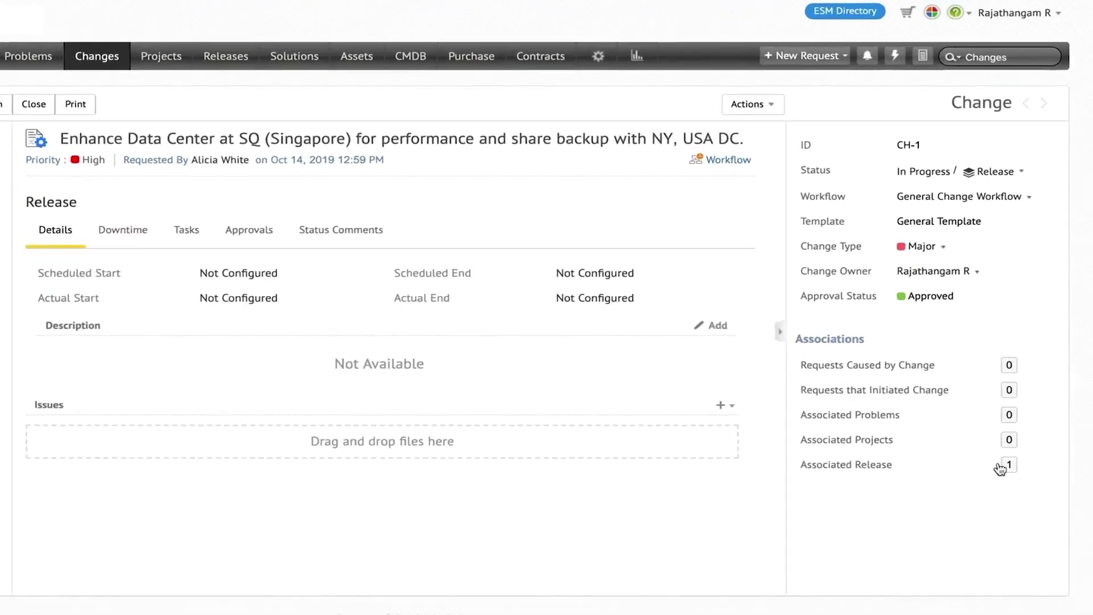
# Open release RL-1 from the change and review its Submission through Training stage details.
pyautogui.click(1004, 487)
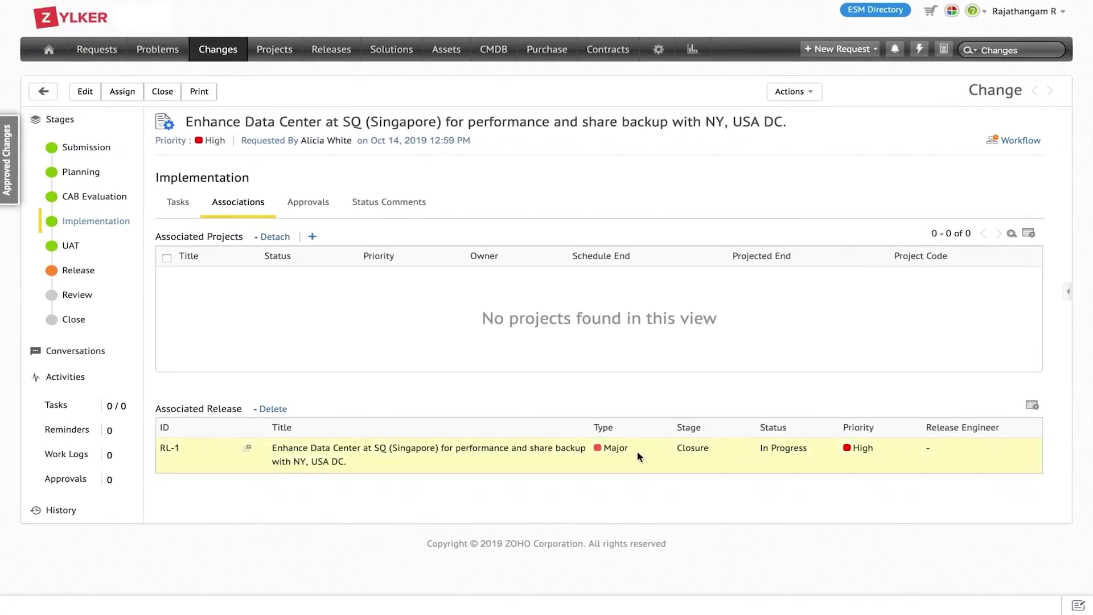
pyautogui.click(248, 449)
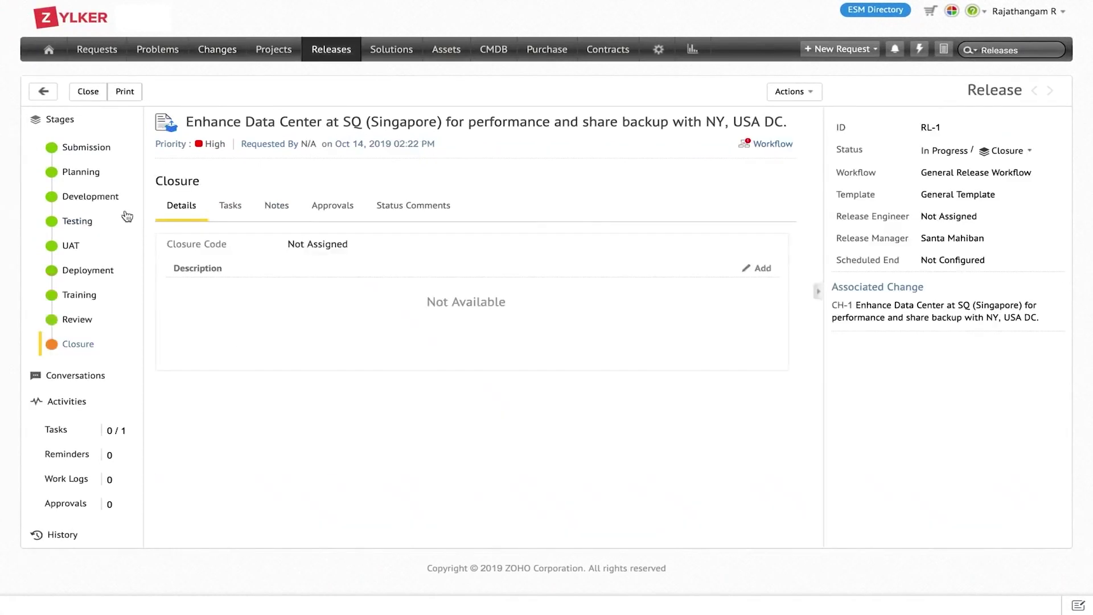
pyautogui.click(74, 148)
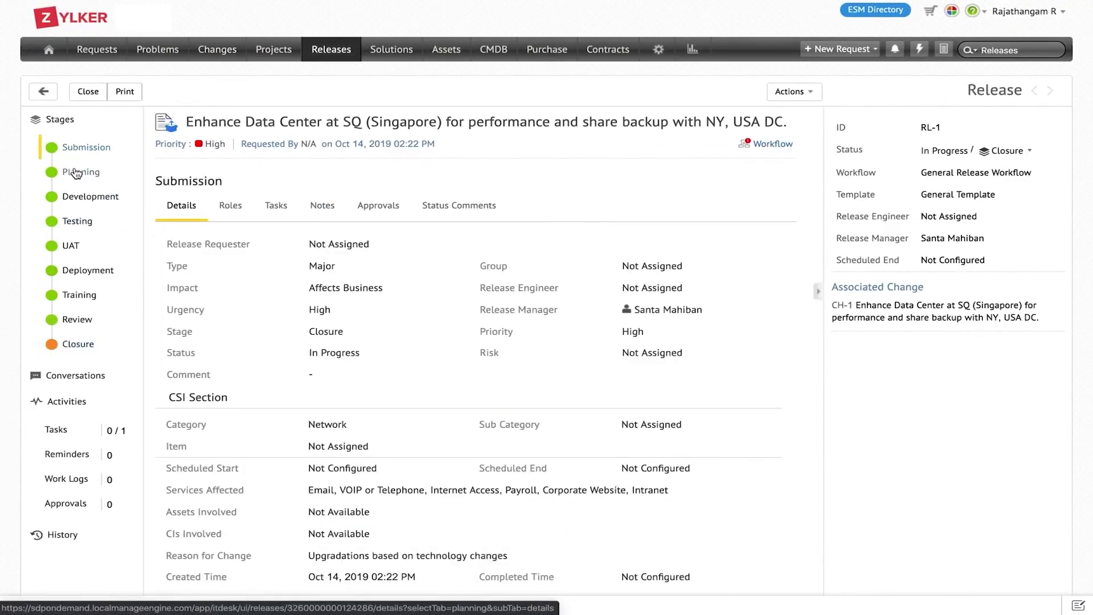
pyautogui.click(76, 172)
pyautogui.click(74, 196)
pyautogui.click(74, 220)
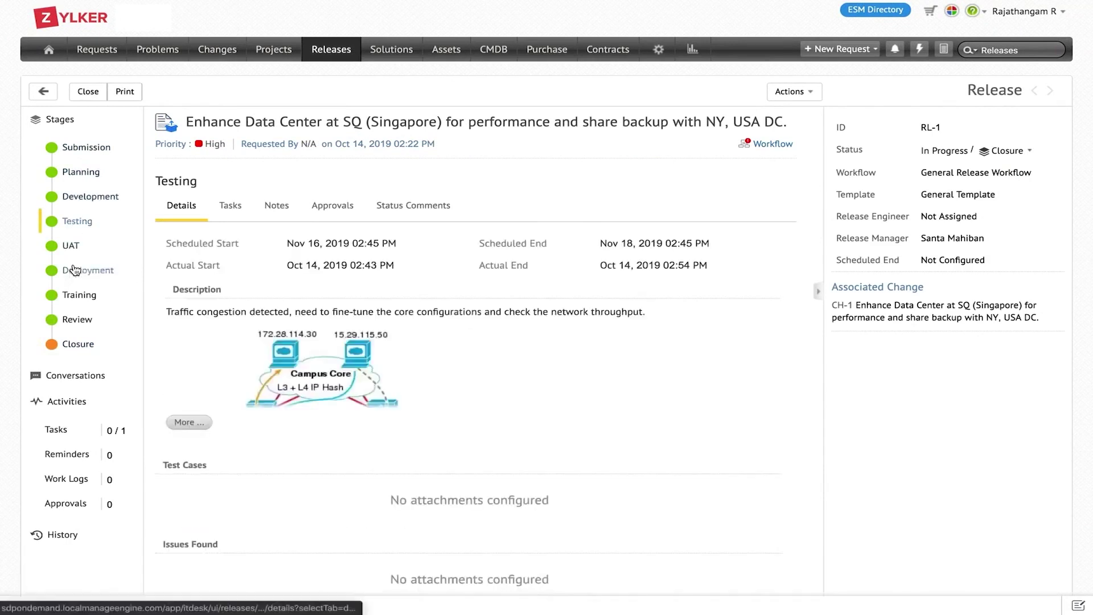
pyautogui.click(75, 270)
pyautogui.click(67, 295)
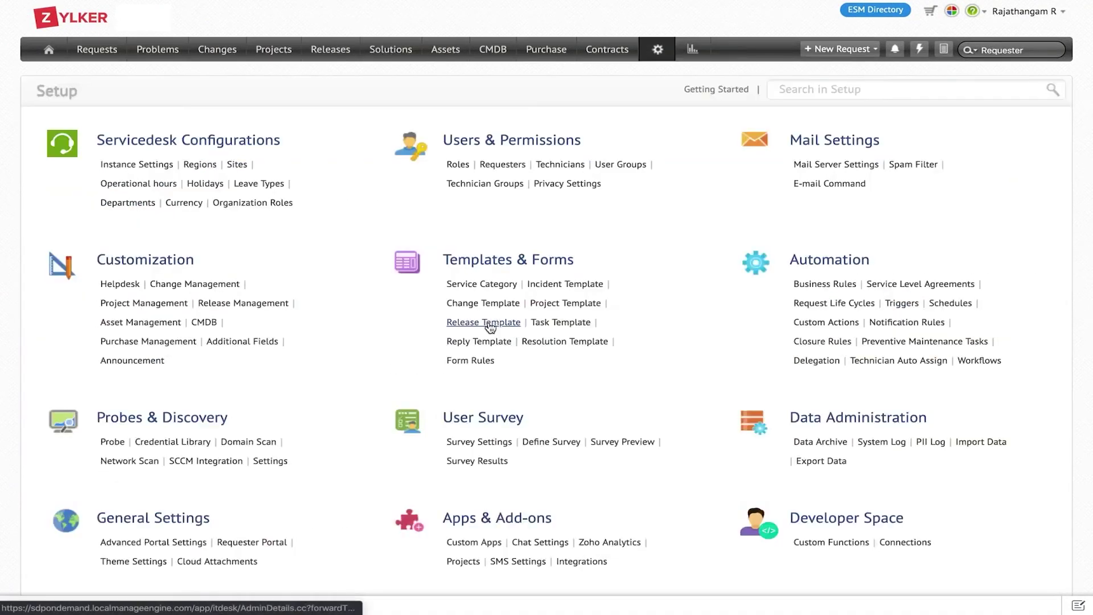
# Open the General Template release template for editing and scroll through its form.
pyautogui.click(486, 322)
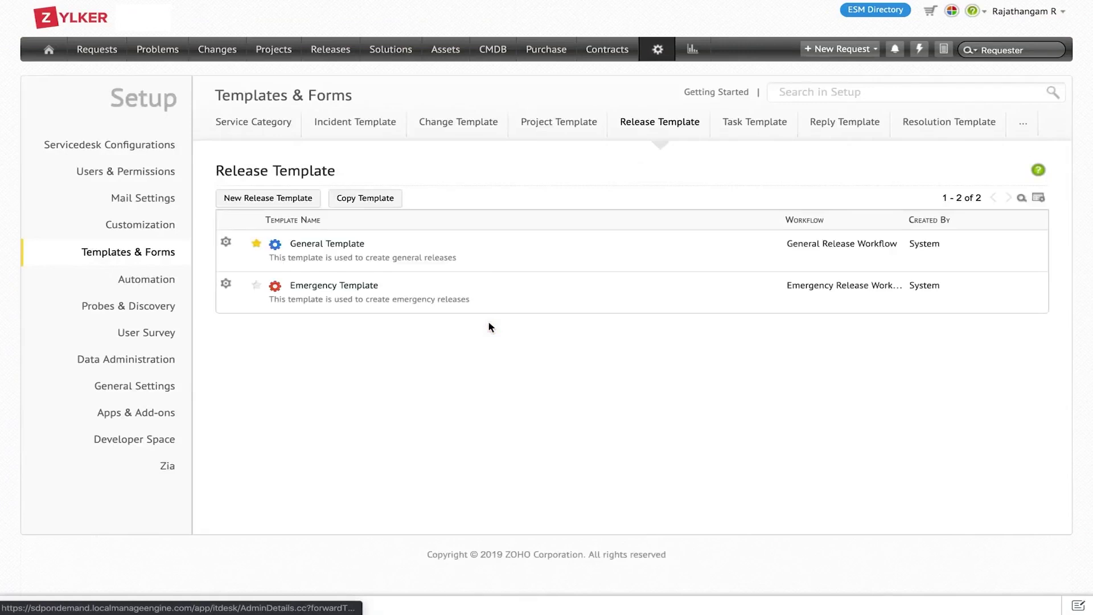
pyautogui.click(338, 248)
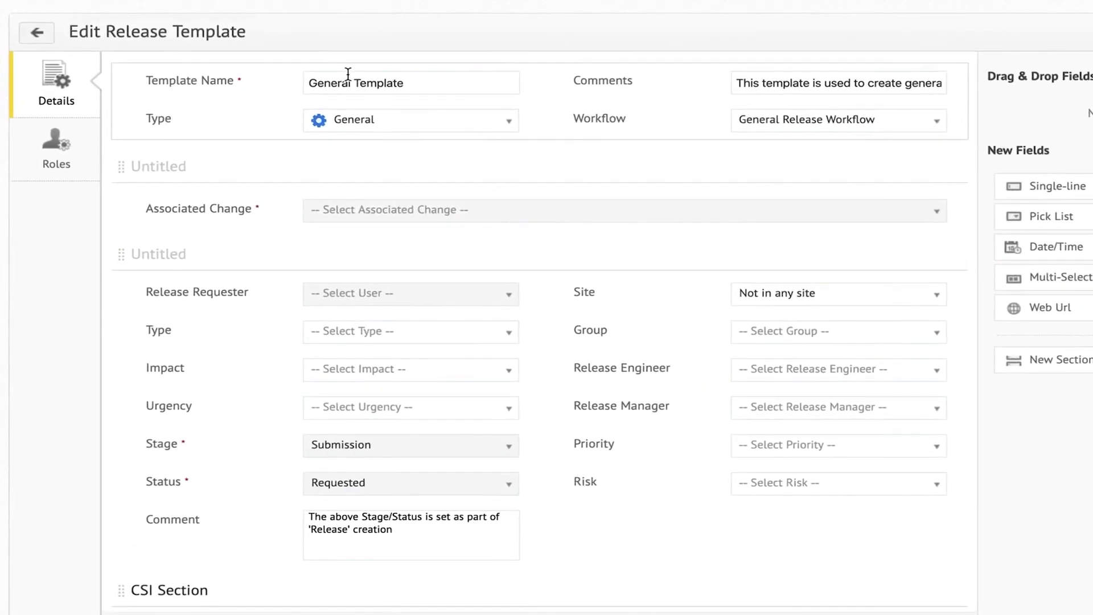
pyautogui.scroll(-4, 524, 405)
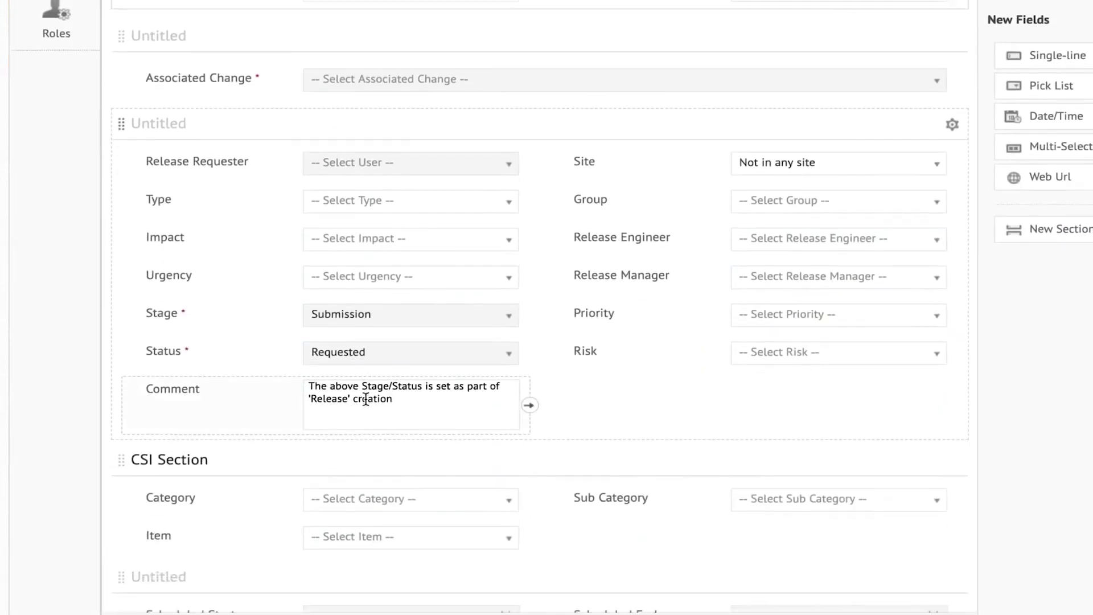
pyautogui.scroll(-2, 365, 399)
pyautogui.scroll(6, 366, 399)
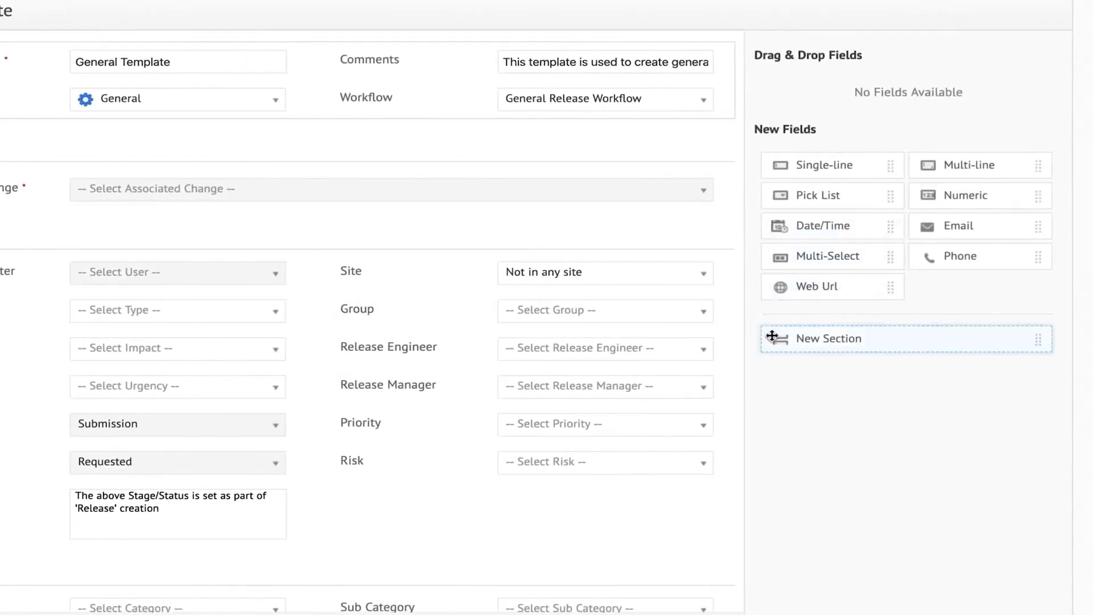
# Review the template's Roles fields, then check the Workflow options, keeping General Release Workflow.
pyautogui.click(60, 183)
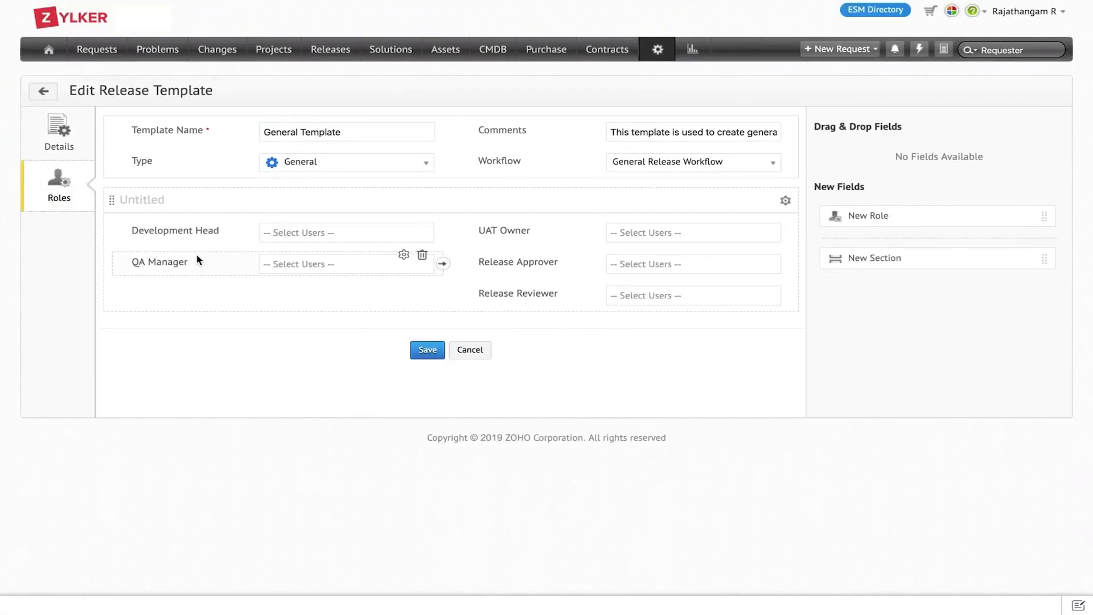
pyautogui.click(47, 137)
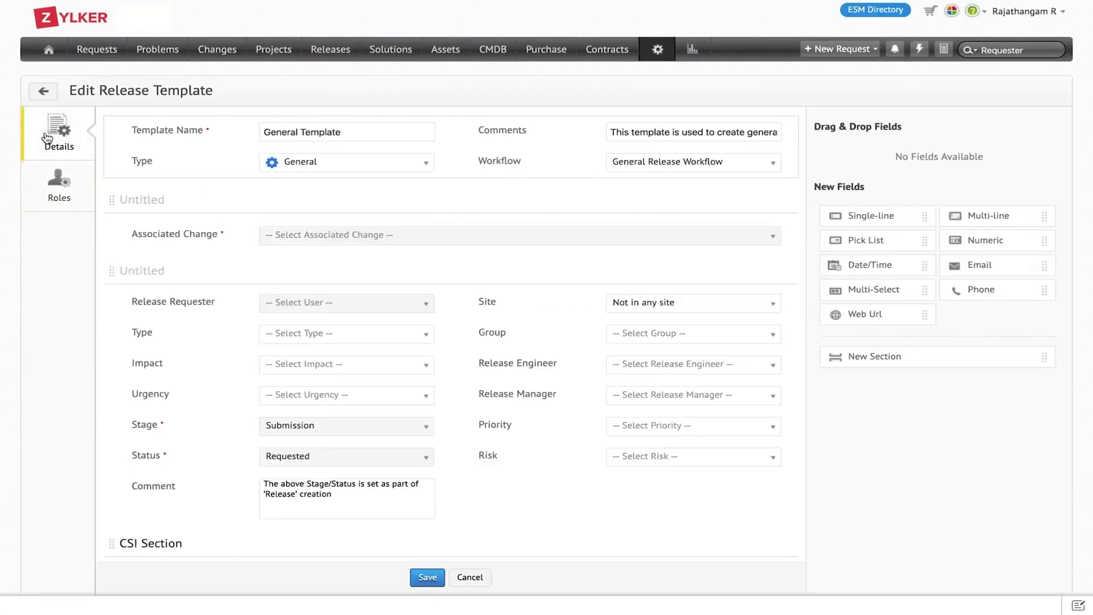
pyautogui.click(619, 164)
pyautogui.click(638, 167)
# Open General Release Workflow from Setup > Automation > Workflows > Release Workflows.
pyautogui.click(658, 49)
pyautogui.click(978, 363)
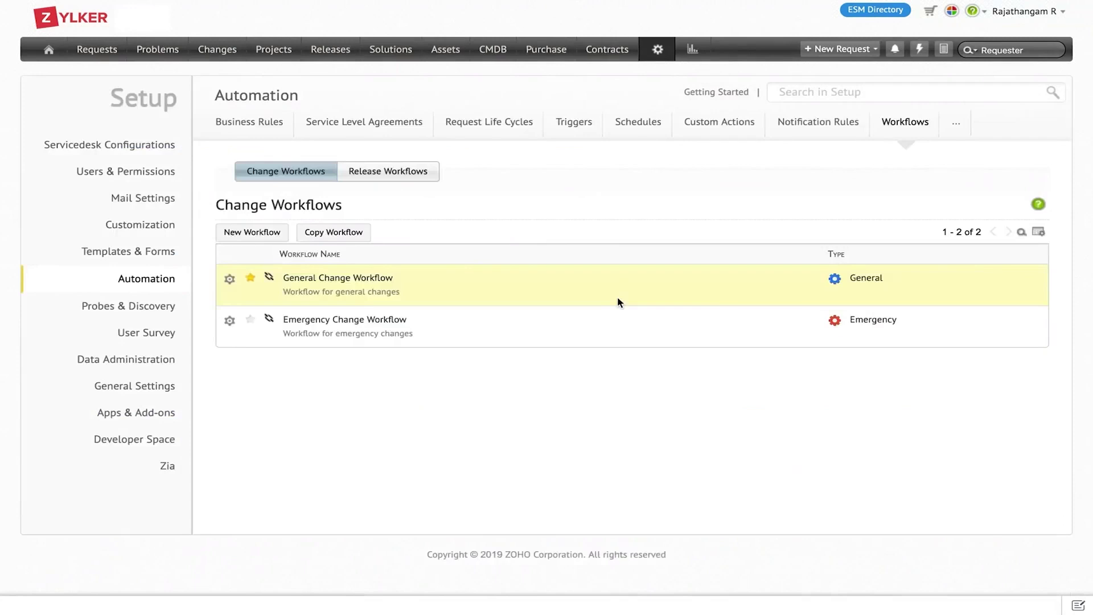
pyautogui.click(370, 180)
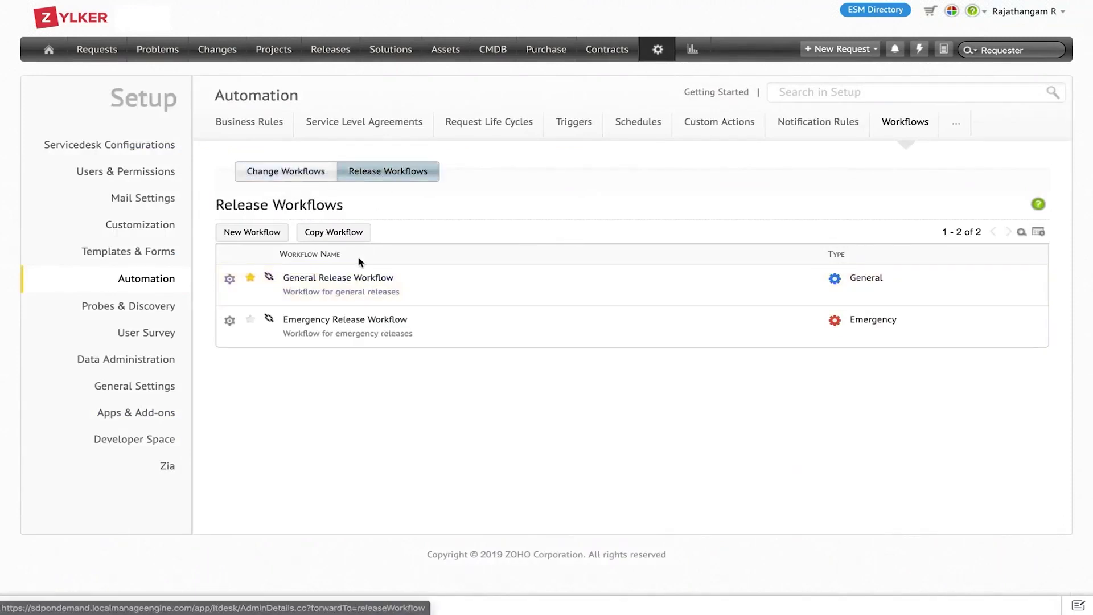
pyautogui.click(348, 273)
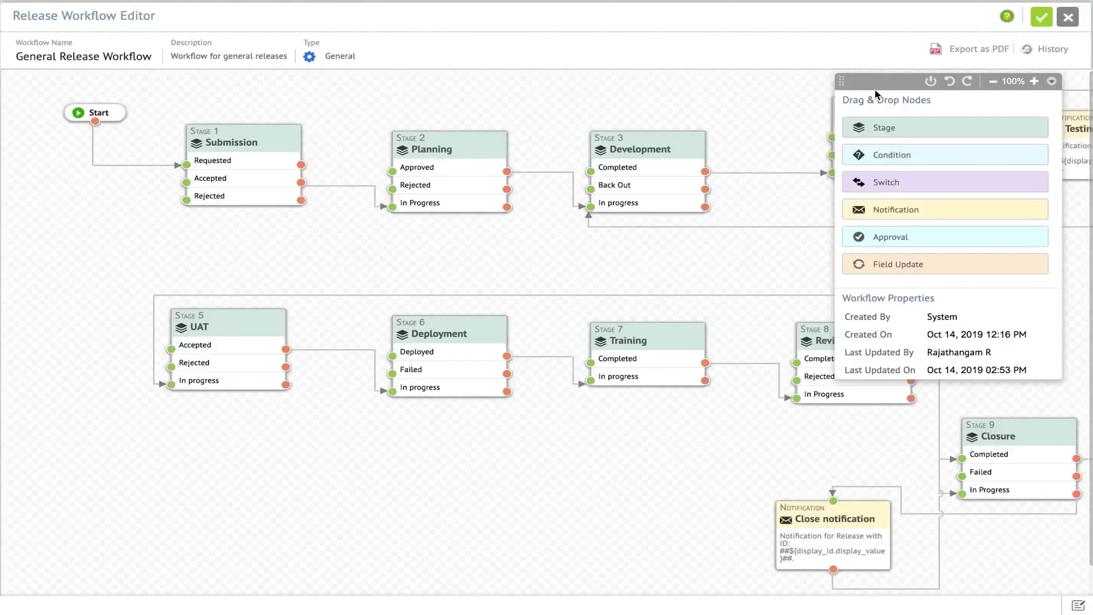
# View all of the workflow's stages zoomed out, close the editor unsaved, and start a setup search.
pyautogui.moveTo(876, 84); pyautogui.dragTo(887, 316)
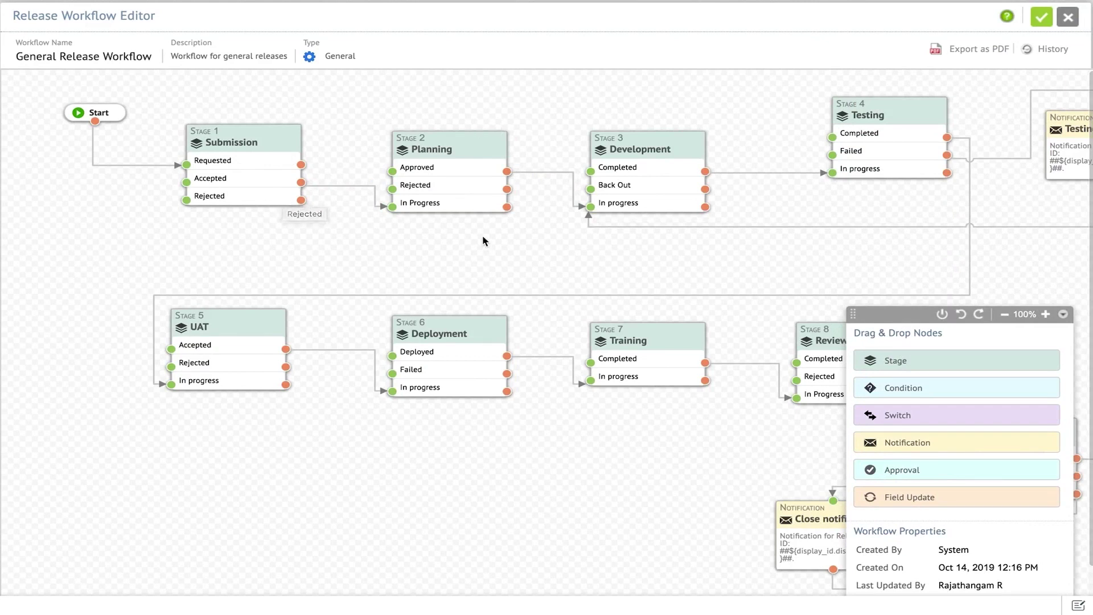
pyautogui.click(1004, 315)
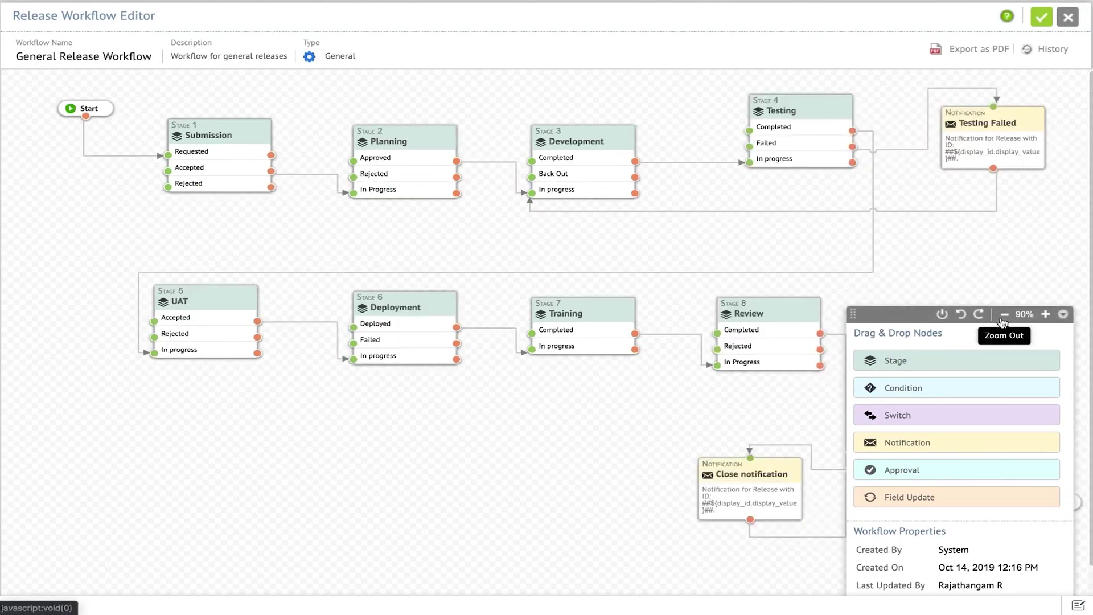
pyautogui.click(1005, 315)
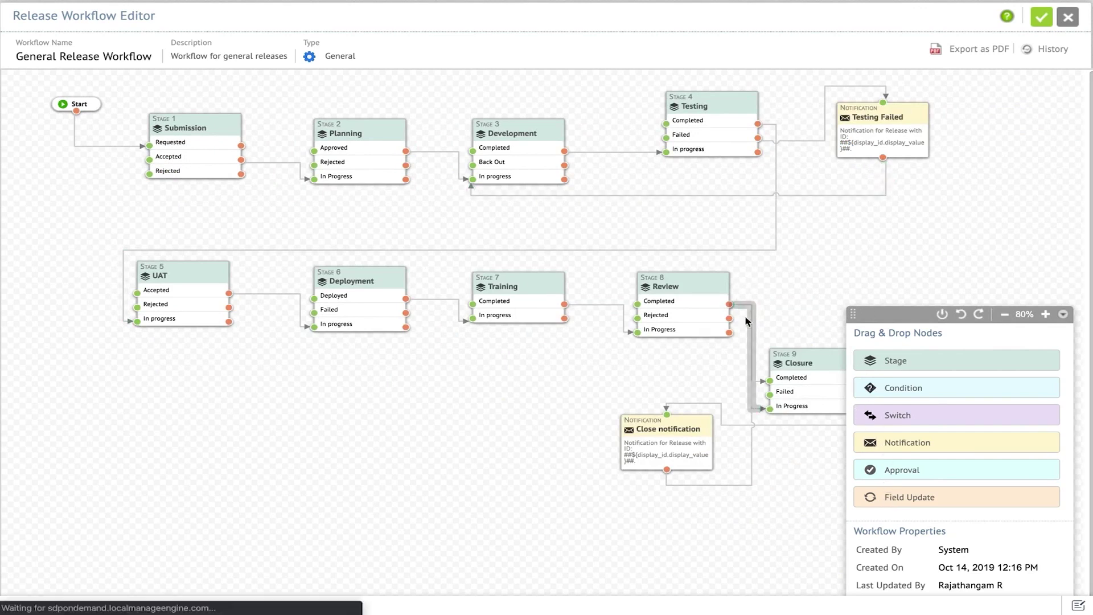
pyautogui.moveTo(720, 336)
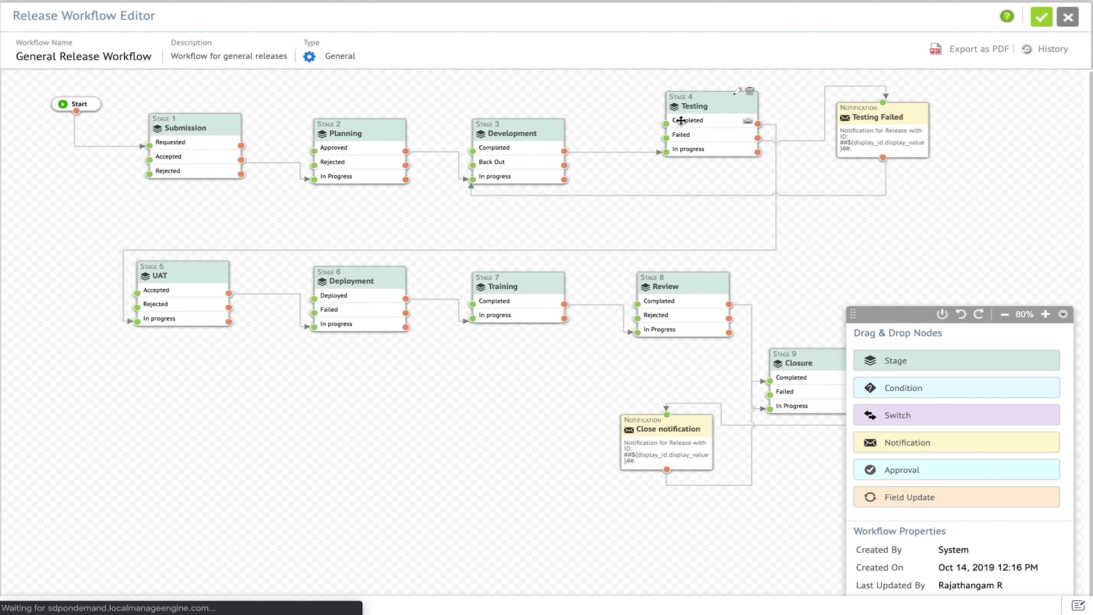
pyautogui.click(1068, 16)
pyautogui.click(935, 91)
# Search setup for 'stage', open Release Management's Stage and Status, and begin a New Release Stage.
pyautogui.write('stage')
pyautogui.click(898, 124)
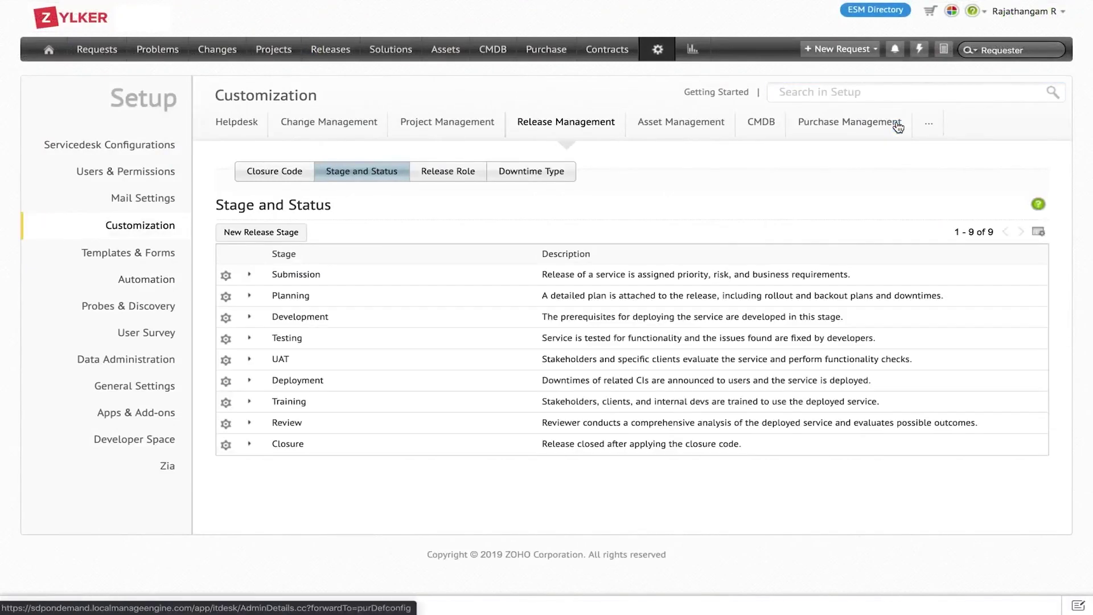
pyautogui.click(292, 230)
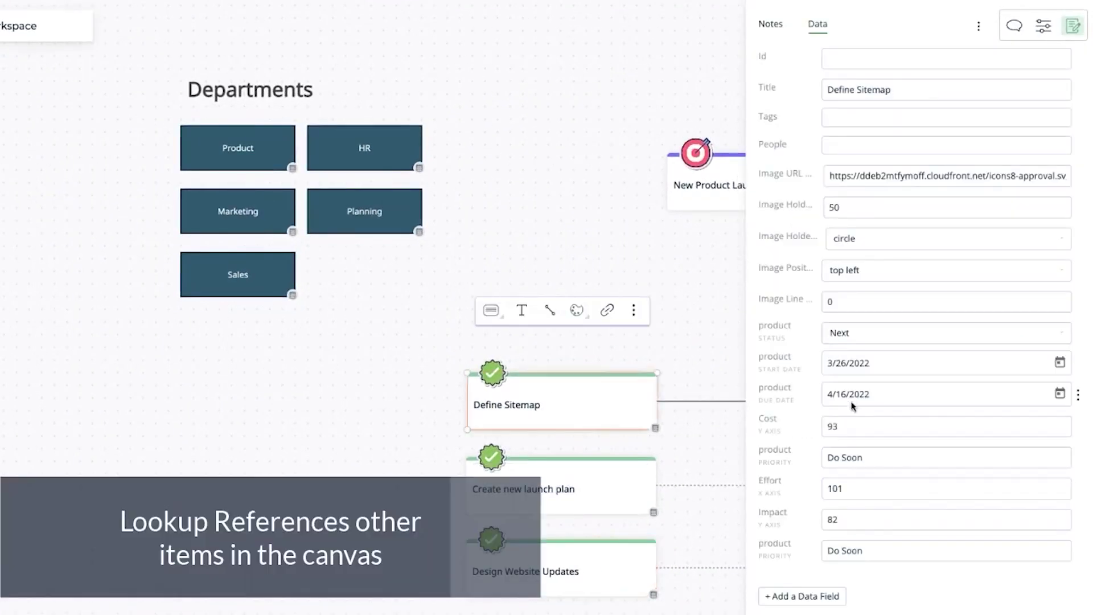
pyautogui.click(714, 180)
# Add a new department block beside Sales and name it Design.
pyautogui.click(987, 395)
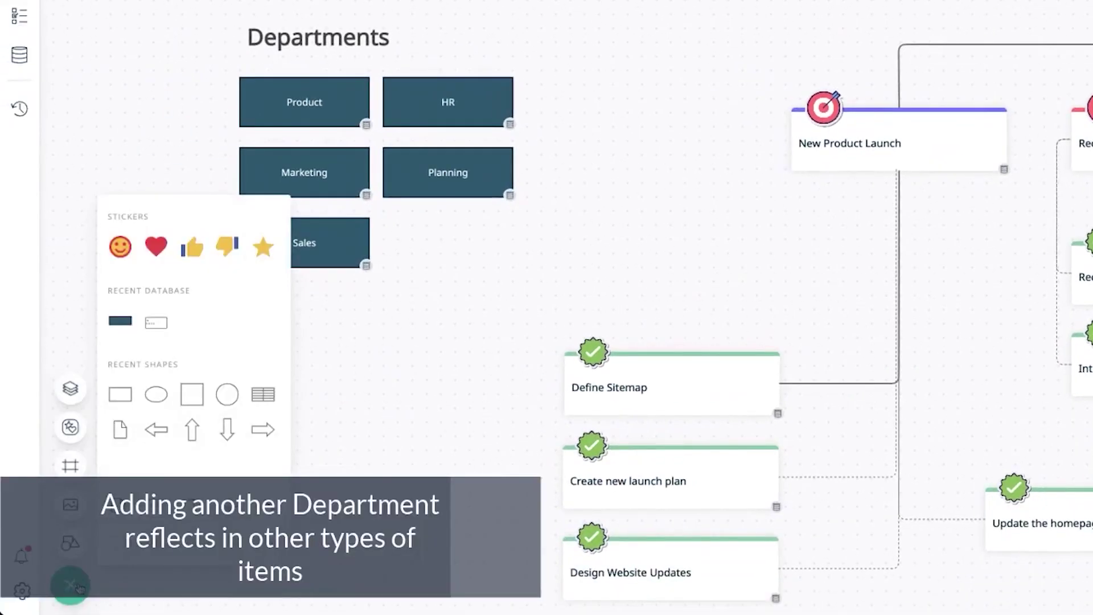
pyautogui.moveTo(118, 325)
pyautogui.moveTo(118, 324); pyautogui.dragTo(402, 234)
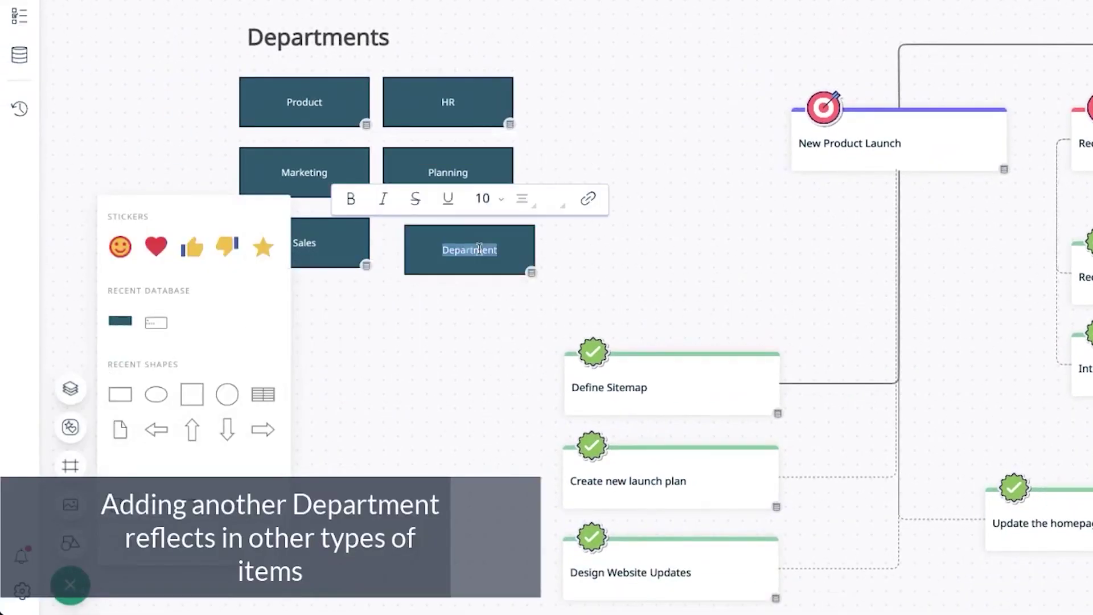
pyautogui.write('Design')
pyautogui.click(478, 301)
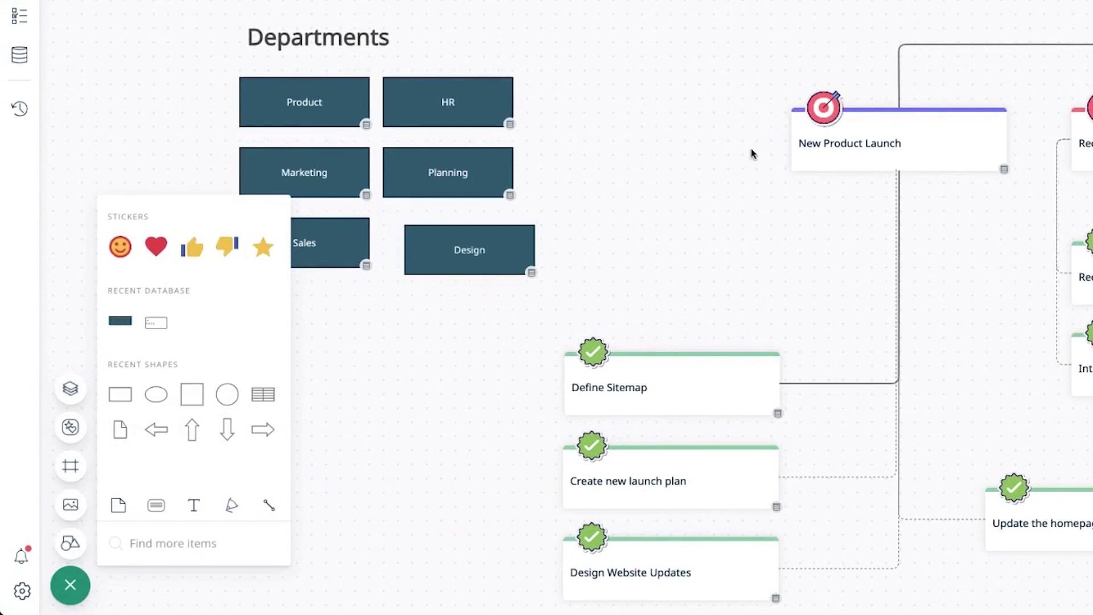
# Confirm Design is a Department option for New Product Launch, then drop the goal into Kanban Backlog.
pyautogui.click(808, 141)
pyautogui.click(1075, 22)
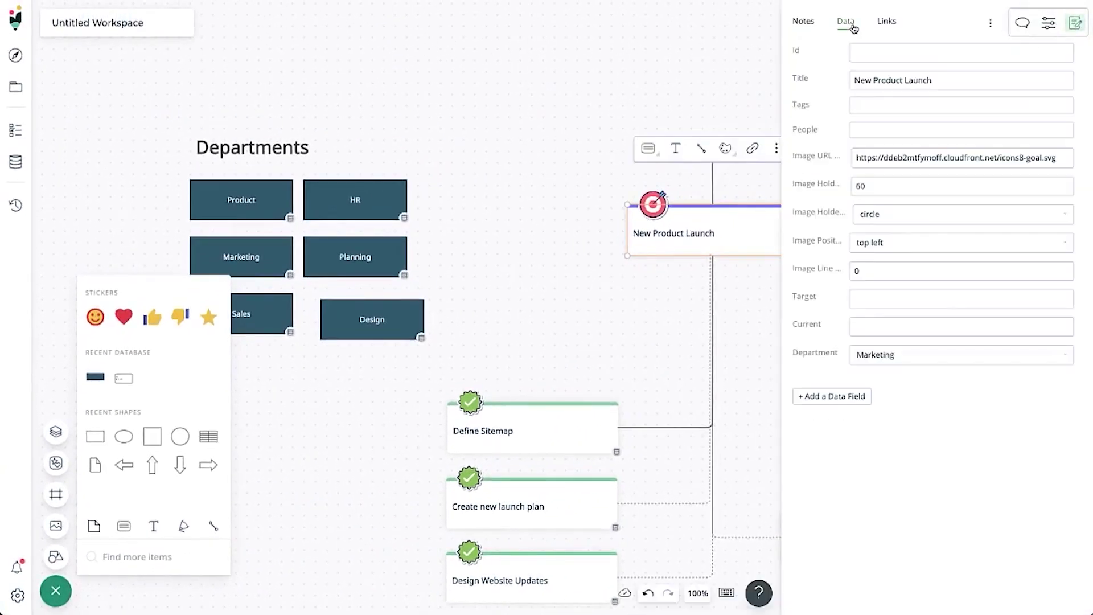
pyautogui.click(884, 360)
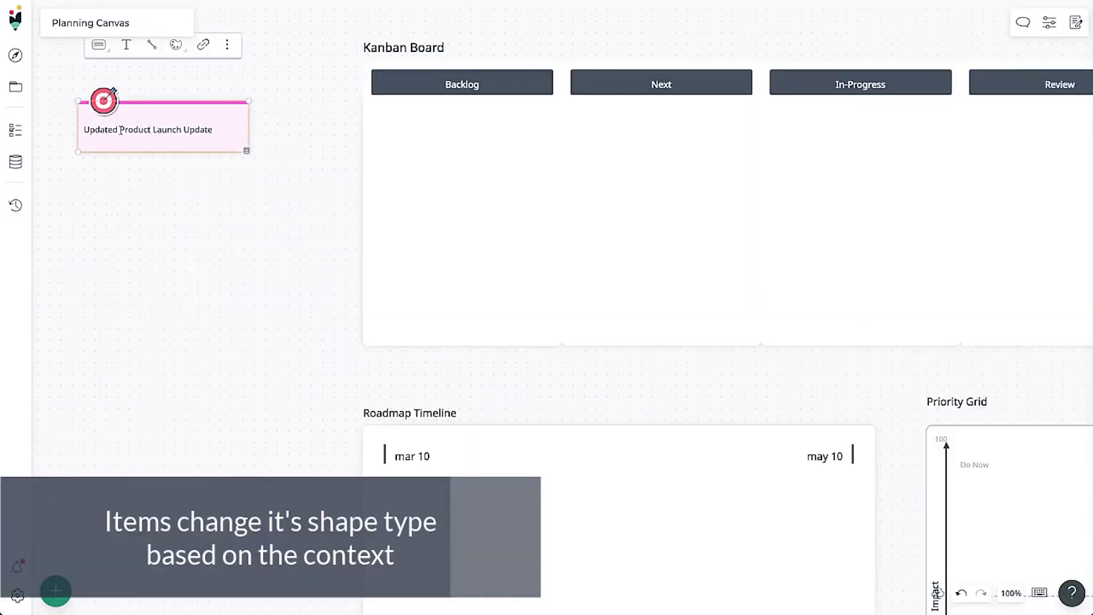
pyautogui.moveTo(121, 129); pyautogui.dragTo(566, 523)
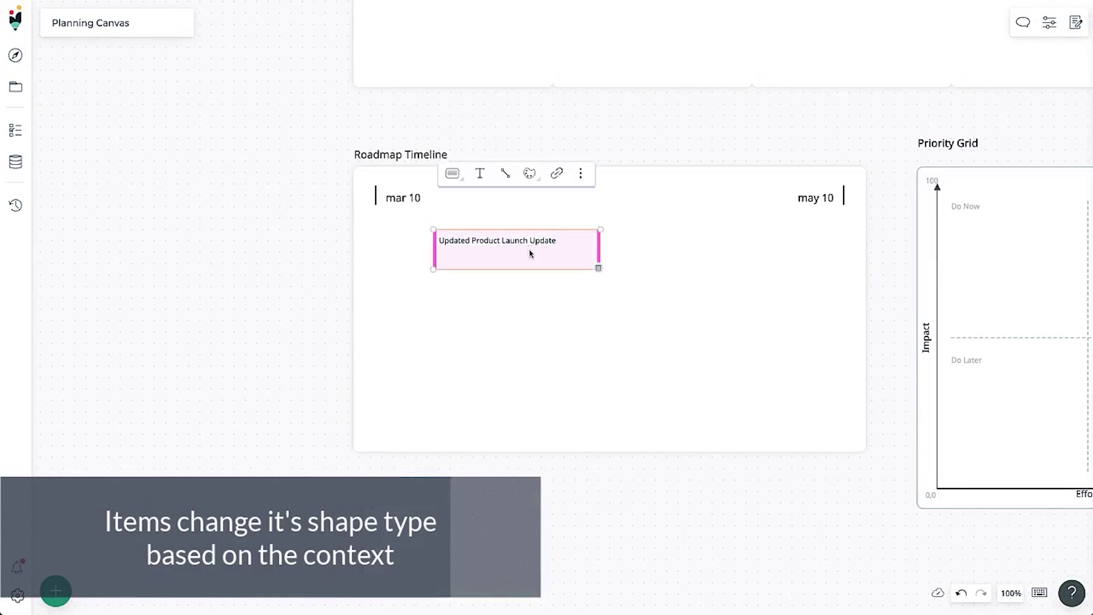
# Move the launch item from the timeline into the Priority Grid.
pyautogui.click(568, 286)
pyautogui.hscroll(5, 547, 305)
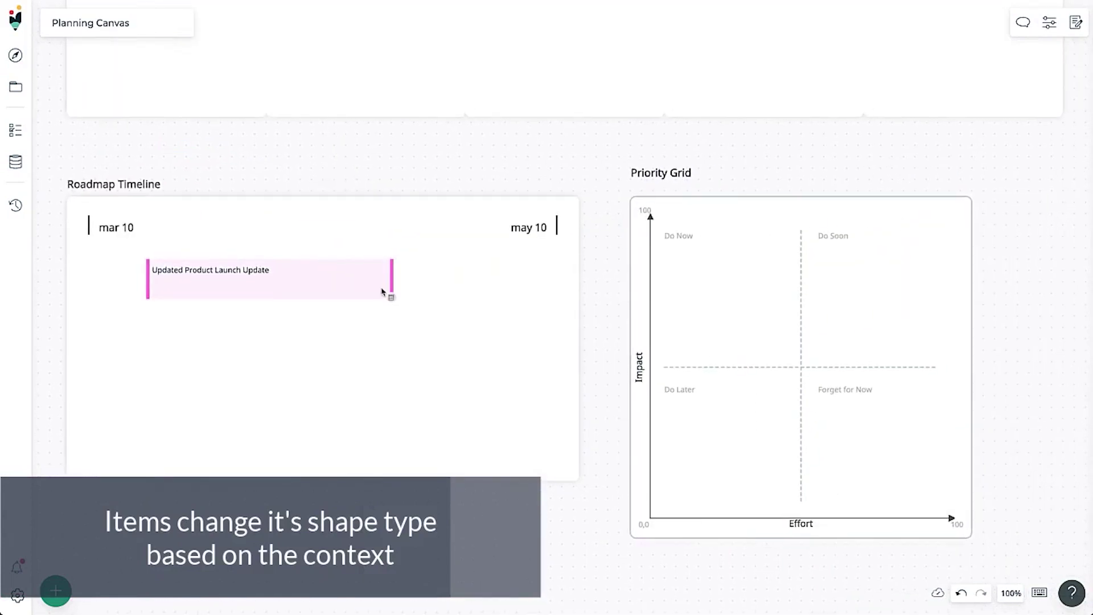
pyautogui.moveTo(245, 276); pyautogui.dragTo(855, 318)
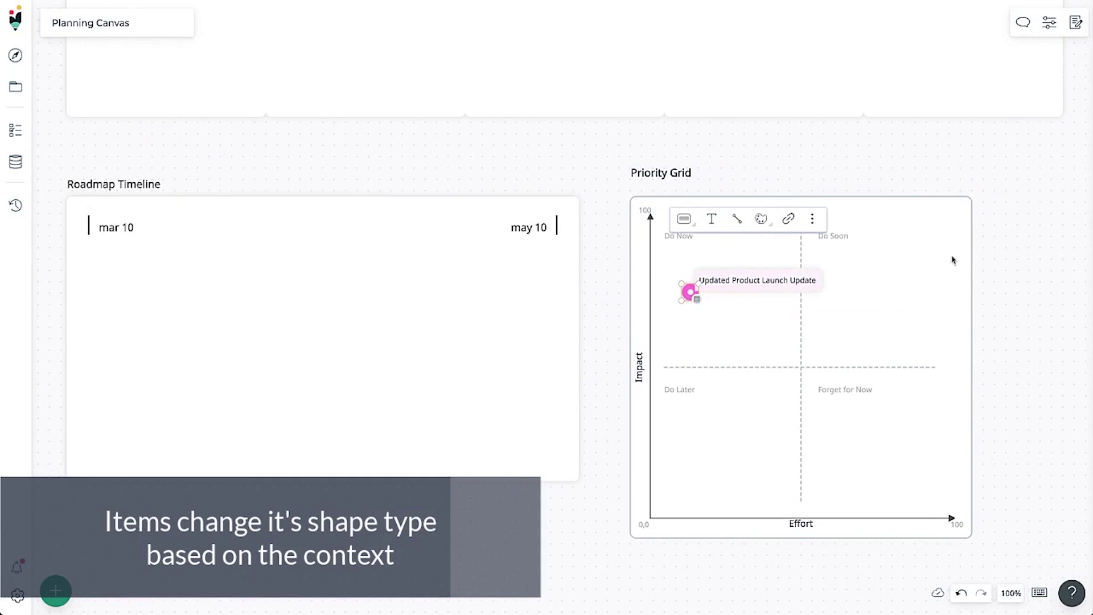
# Set the item's Effort to 91 and Impact to 20 in its Data fields.
pyautogui.click(1076, 22)
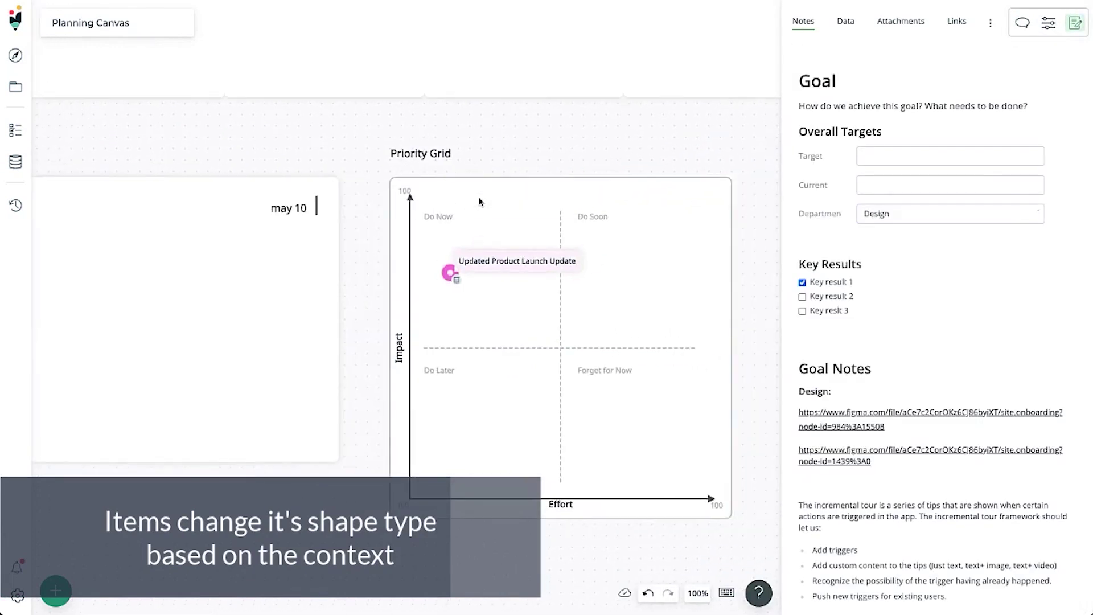
pyautogui.click(845, 21)
pyautogui.click(858, 410)
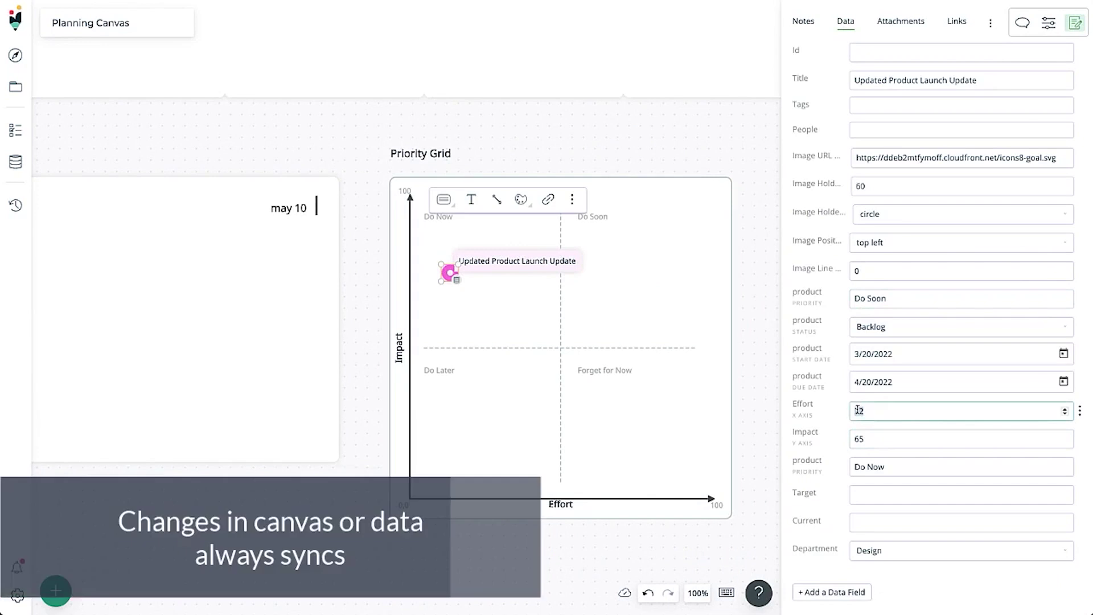
pyautogui.write('65')
pyautogui.click(893, 435)
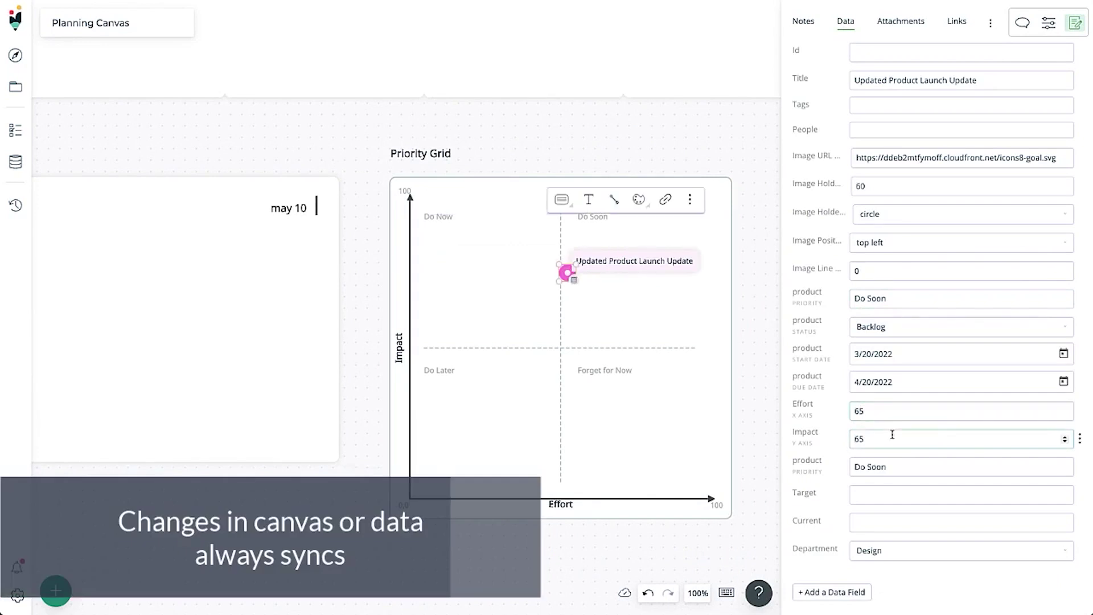
pyautogui.write('65')
pyautogui.press('Return')
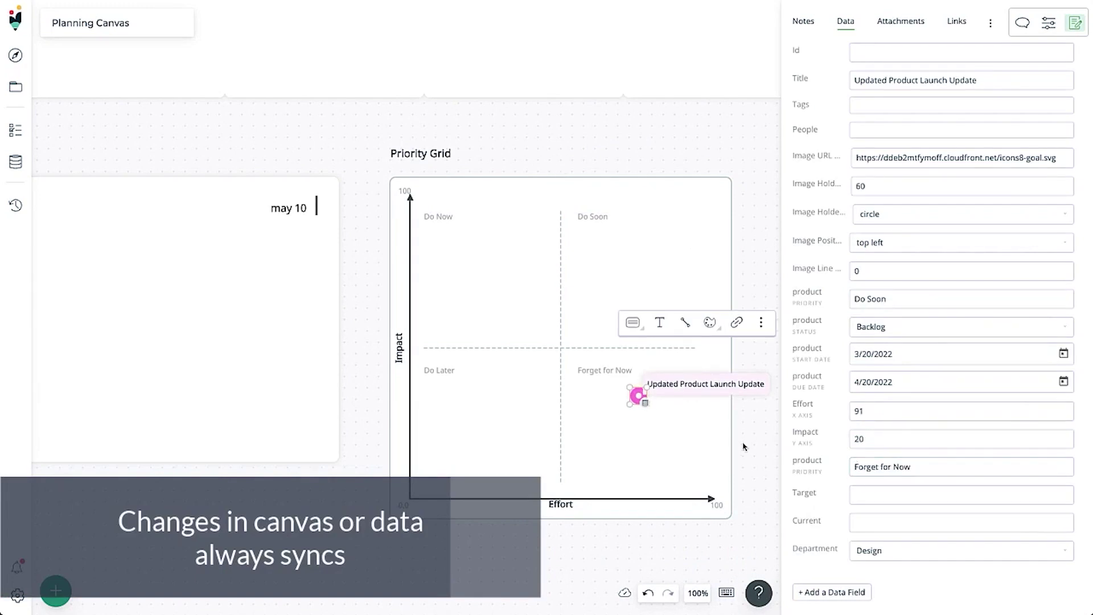
# Insert a table under Settings in the item's notes and type 'Header' in its first cell.
pyautogui.click(804, 21)
pyautogui.scroll(-10, 888, 399)
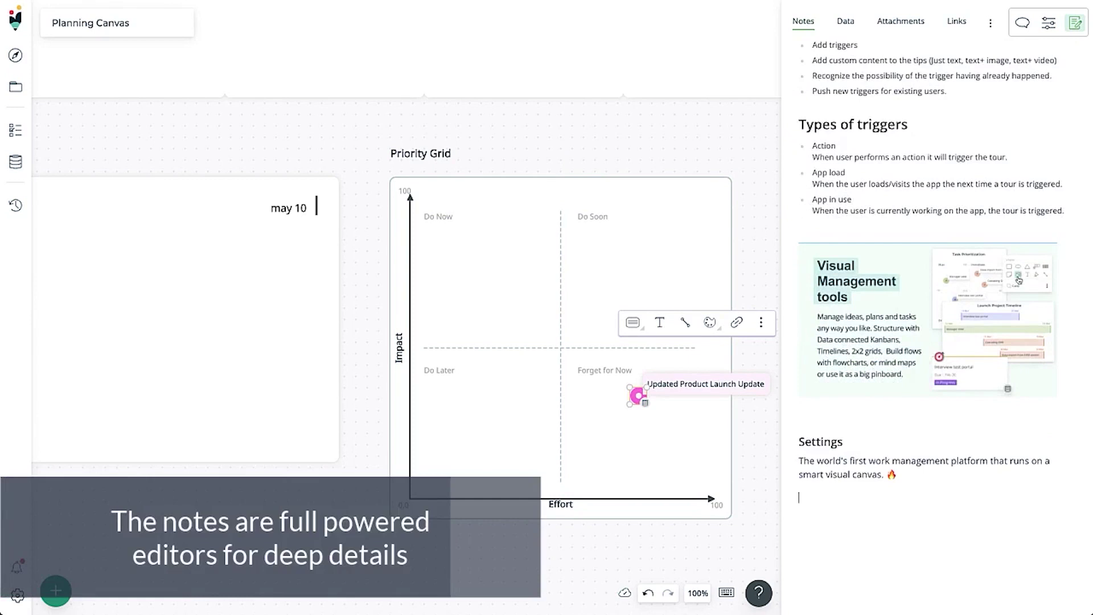
pyautogui.write('/')
pyautogui.scroll(-5, 857, 405)
pyautogui.click(858, 404)
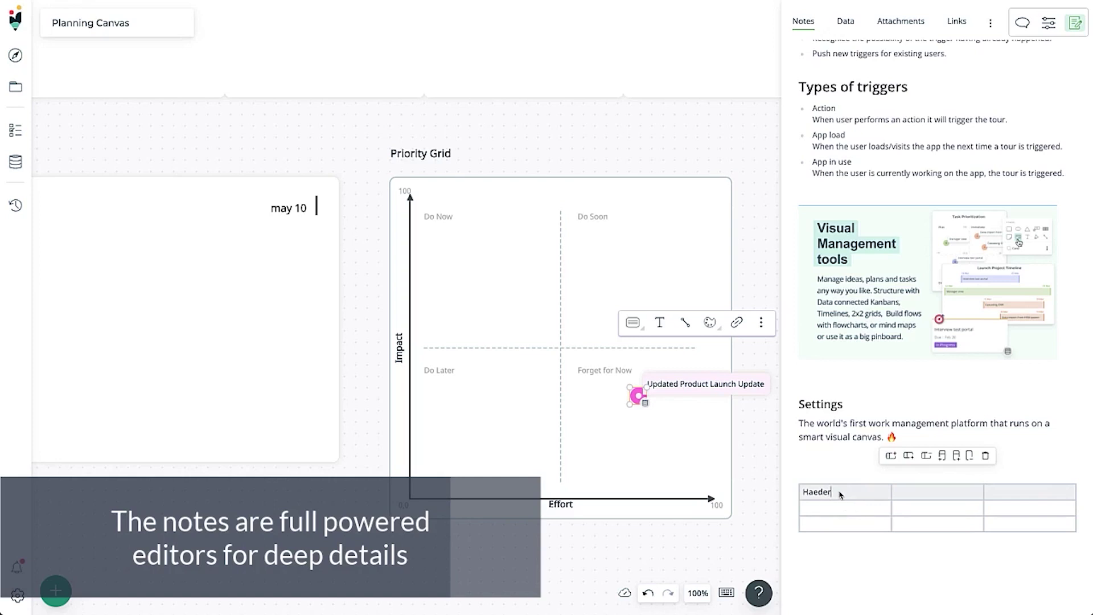
pyautogui.write('Header')
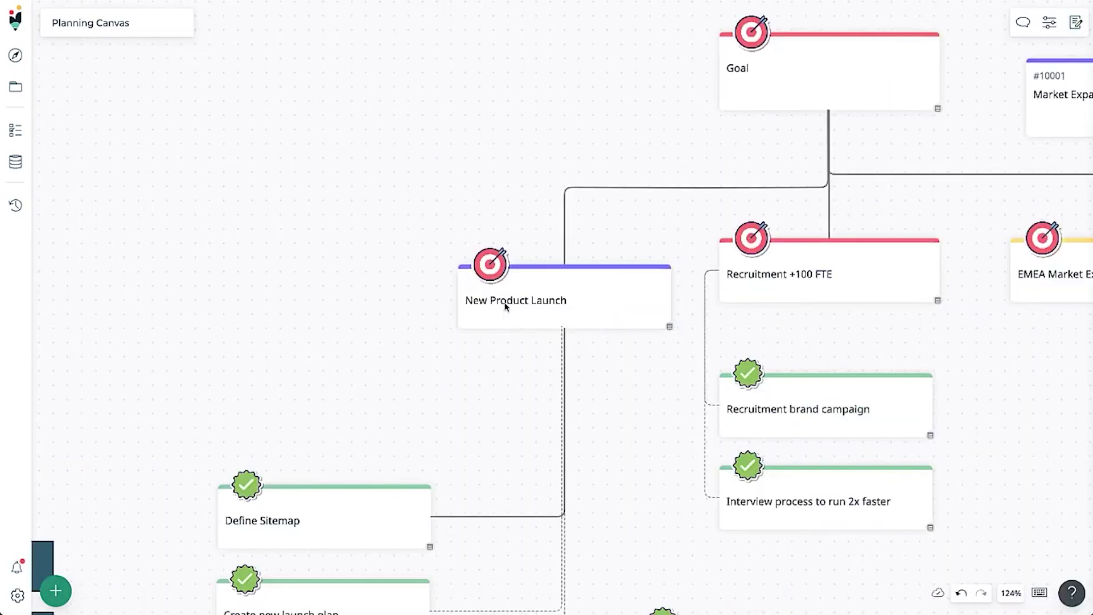
# Place a linked copy of New Product Launch from the Database panel next to the original card.
pyautogui.click(505, 302)
pyautogui.scroll(5, 505, 303)
pyautogui.click(19, 163)
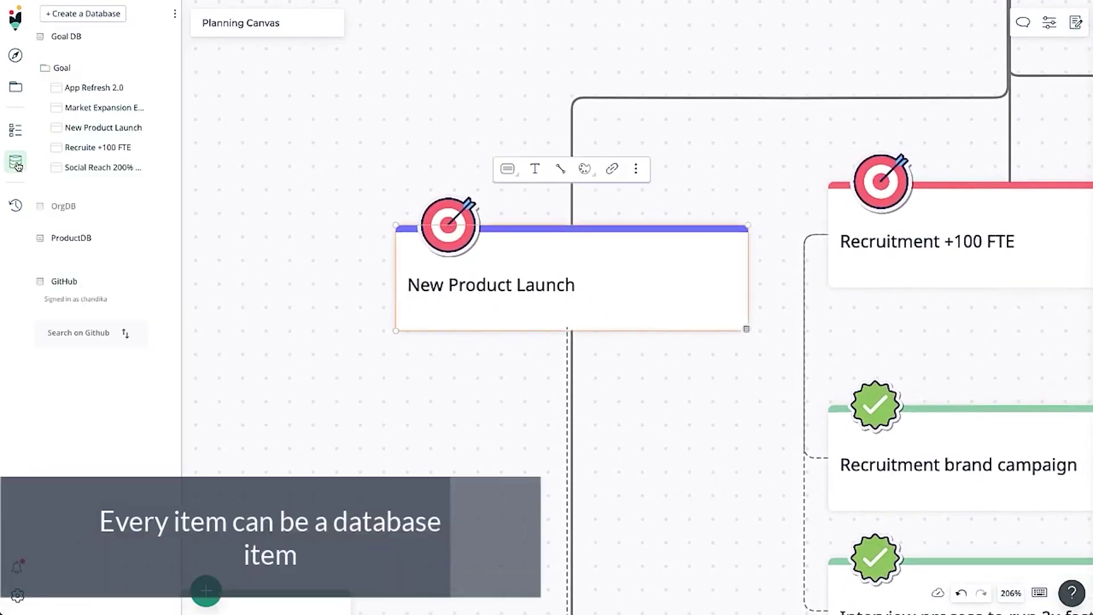
pyautogui.moveTo(121, 127); pyautogui.dragTo(337, 126)
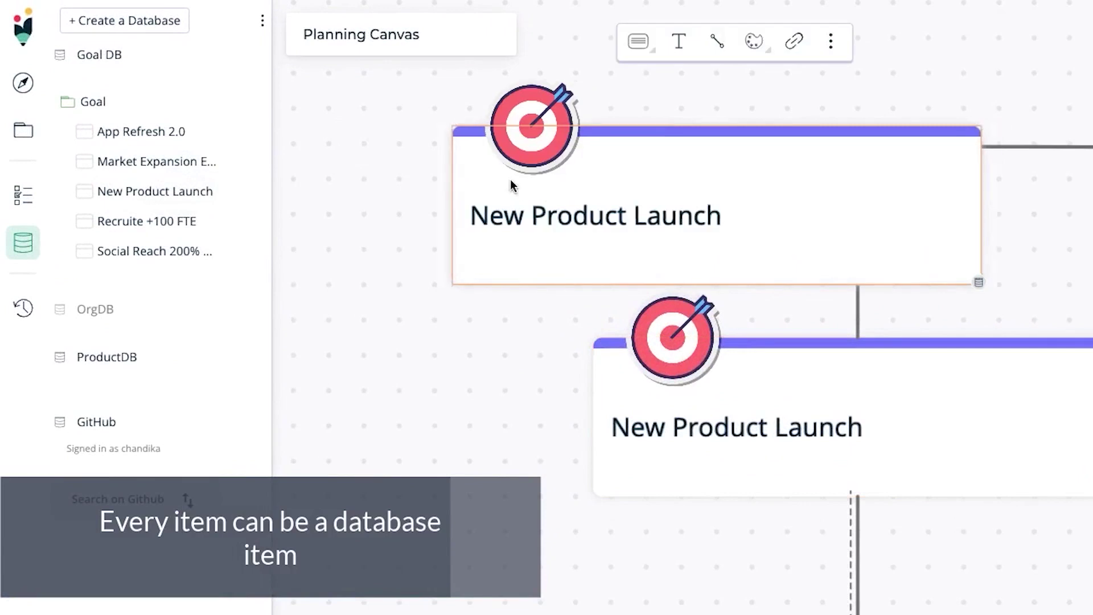
pyautogui.moveTo(511, 182); pyautogui.dragTo(387, 165)
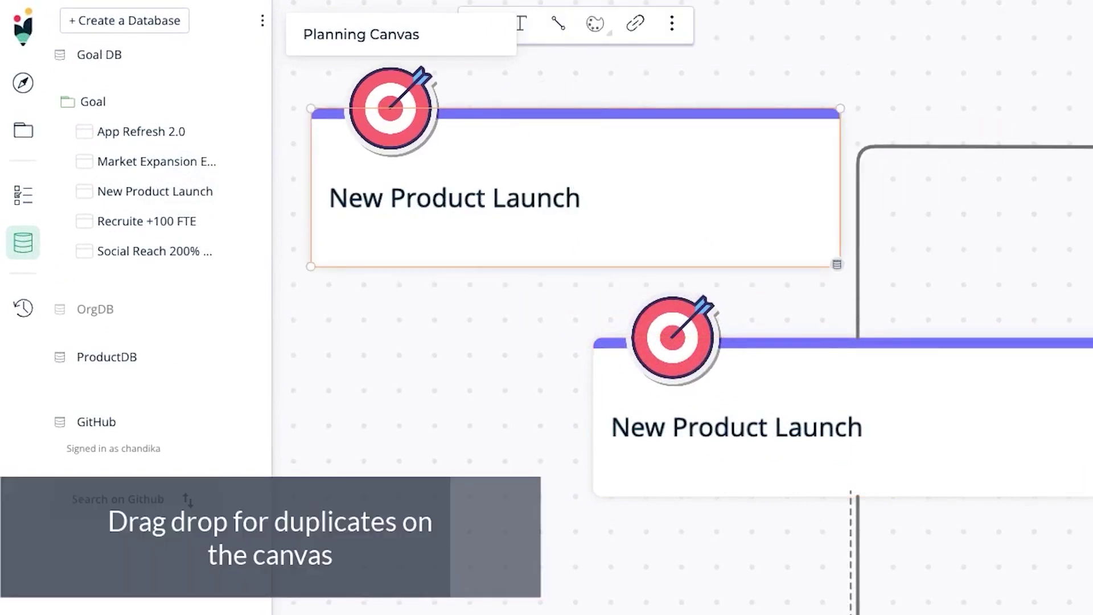
# Retitle the linked cards to 'New Product Launch Update'.
pyautogui.click(998, 424)
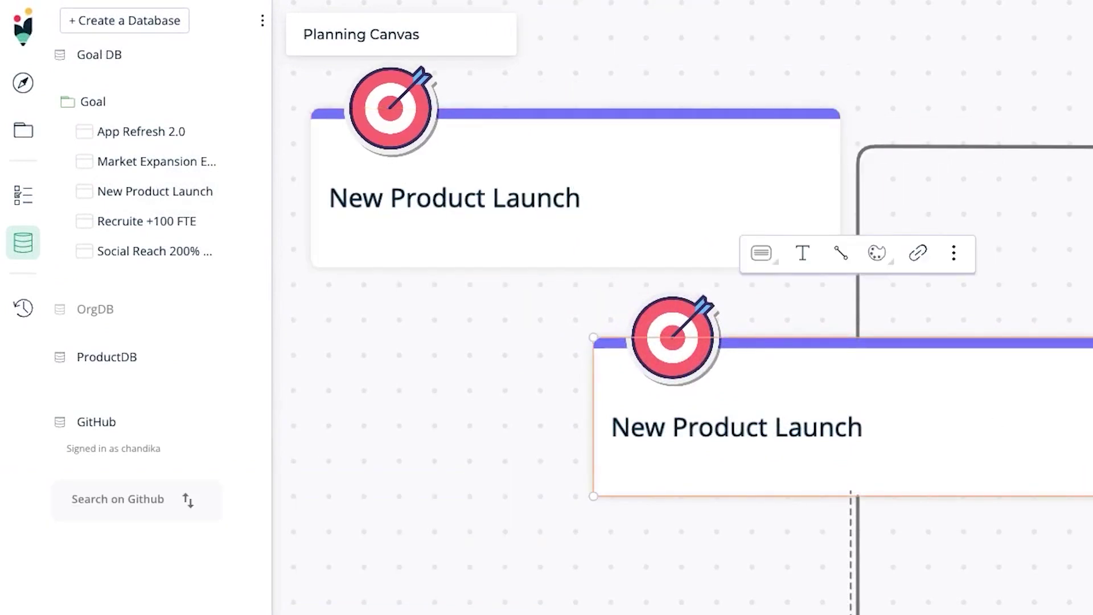
pyautogui.click(856, 434)
pyautogui.write('50')
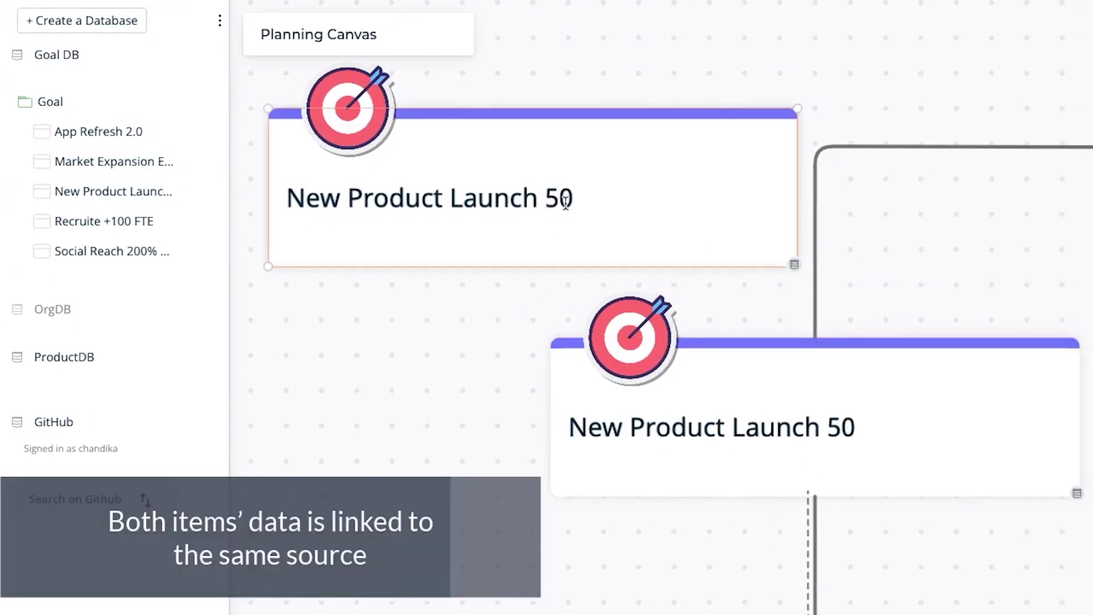
pyautogui.doubleClick(558, 199)
pyautogui.write('Update')
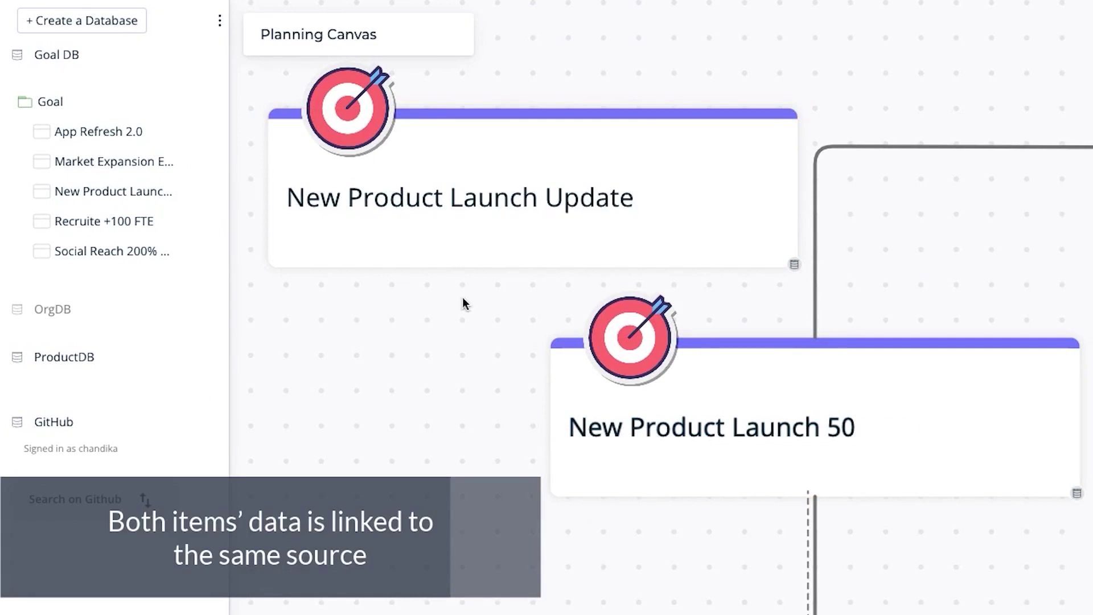
# Add the line 'Adding a new note.' to the goal's notes and confirm it on the linked copy.
pyautogui.click(582, 260)
pyautogui.click(1070, 29)
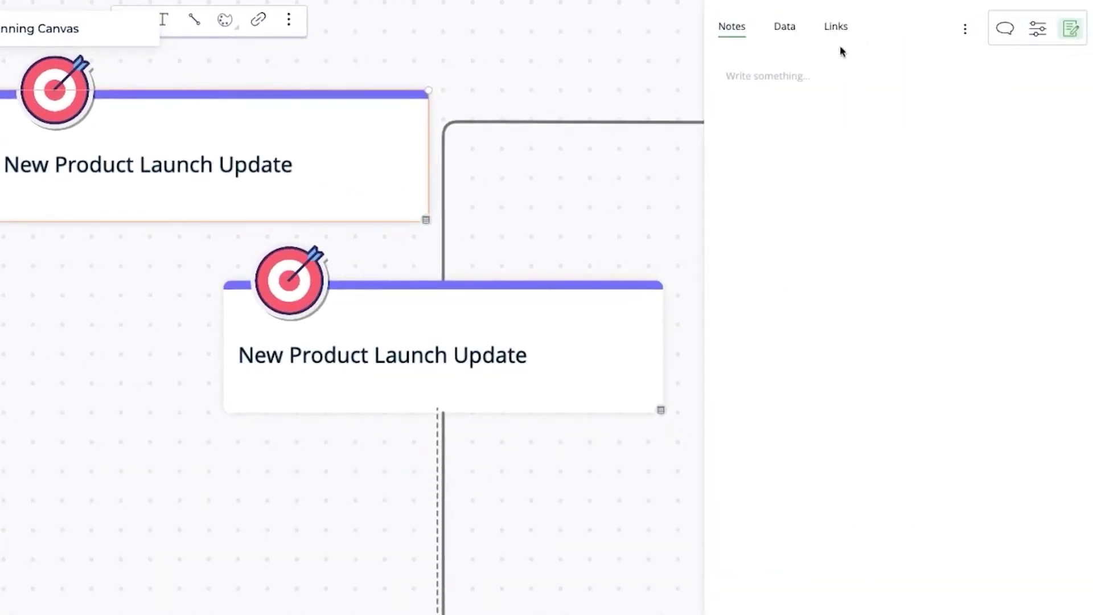
pyautogui.click(1024, 131)
pyautogui.press('Return')
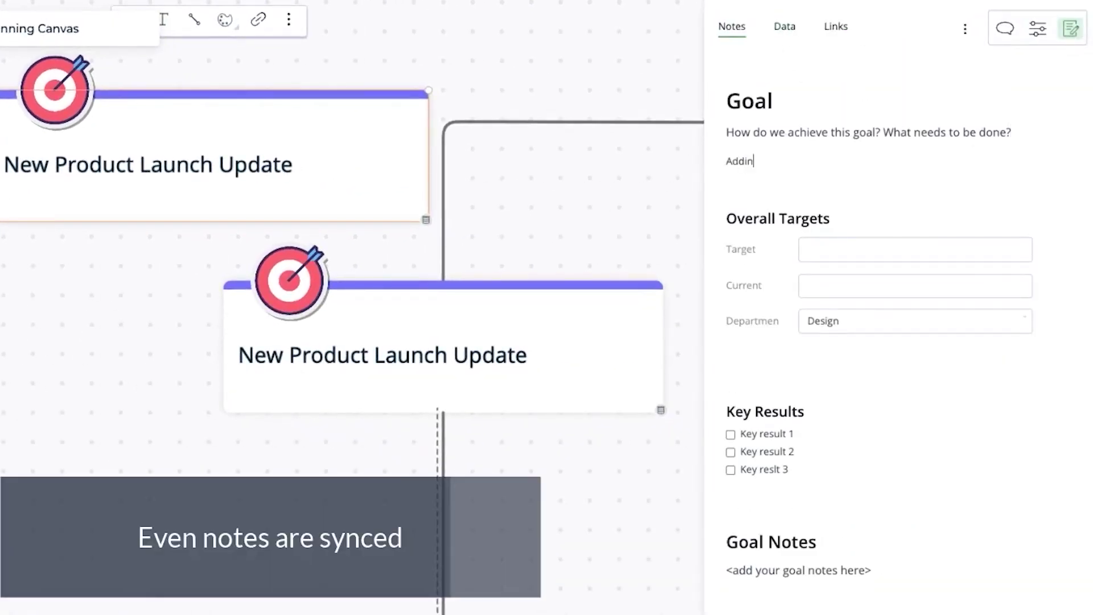
pyautogui.click(575, 357)
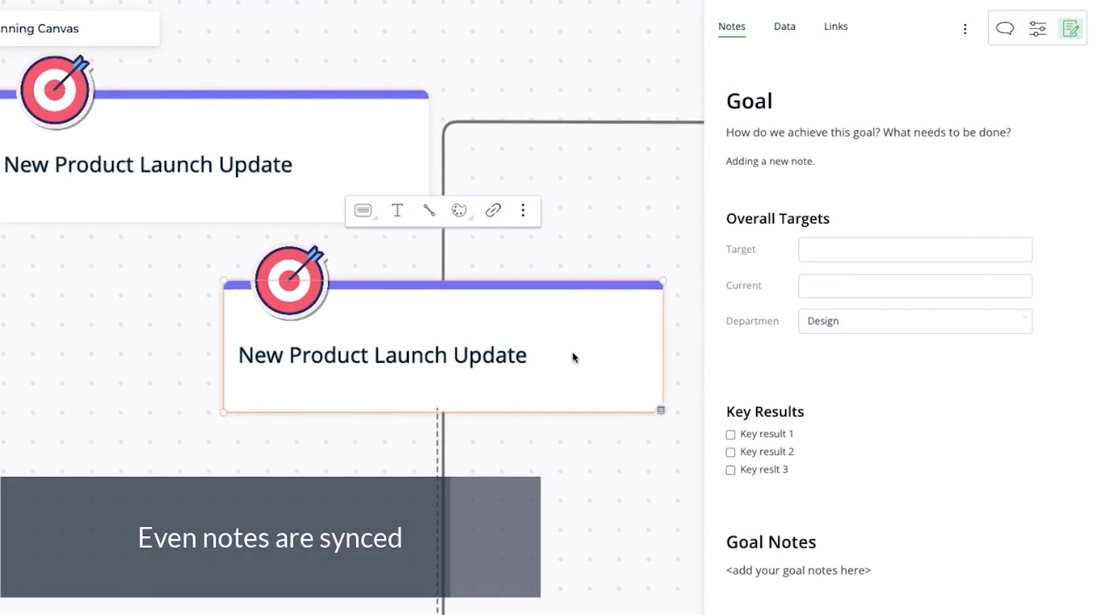
pyautogui.tripleClick(755, 161)
pyautogui.click(749, 194)
# Change the copy's line colour to pink.
pyautogui.click(1037, 29)
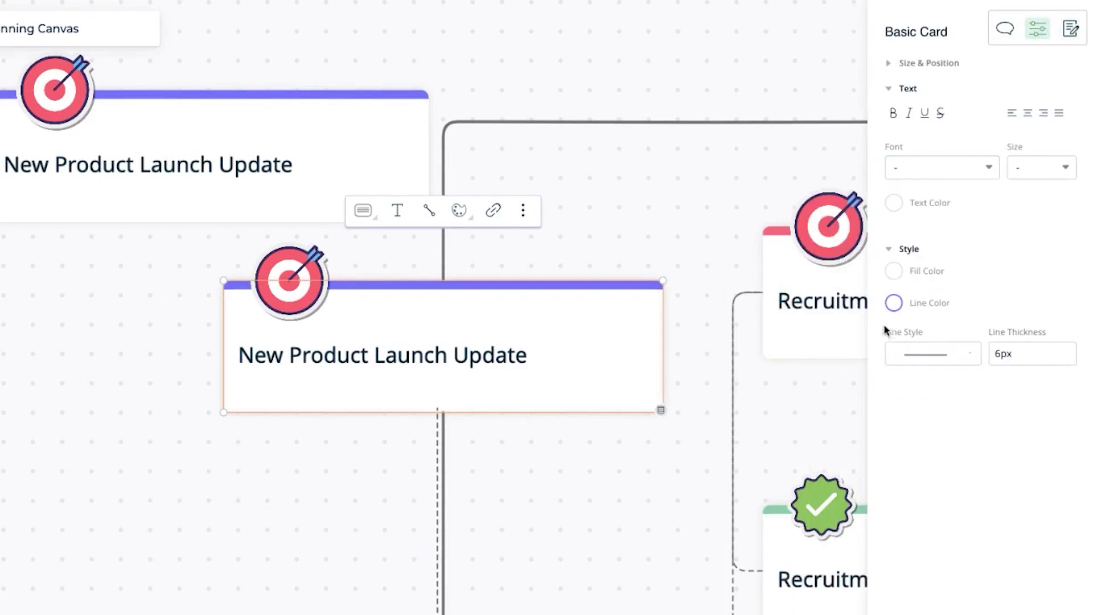
pyautogui.click(894, 303)
pyautogui.click(854, 225)
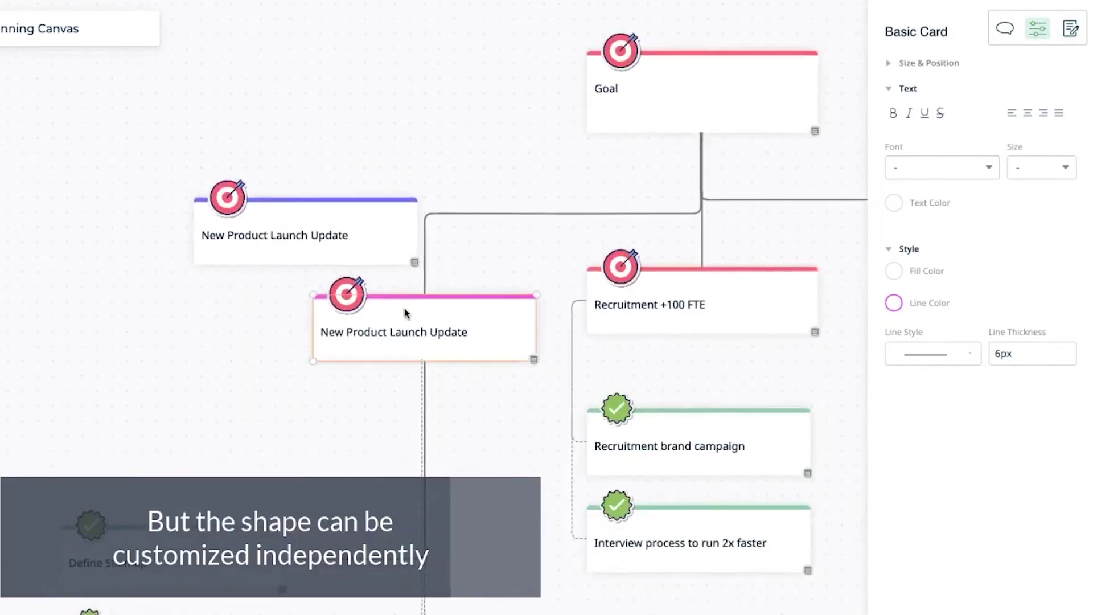
# Add a 2 x 2 grid and put the purple launch card in its Do Soon quadrant.
pyautogui.scroll(2, 405, 313)
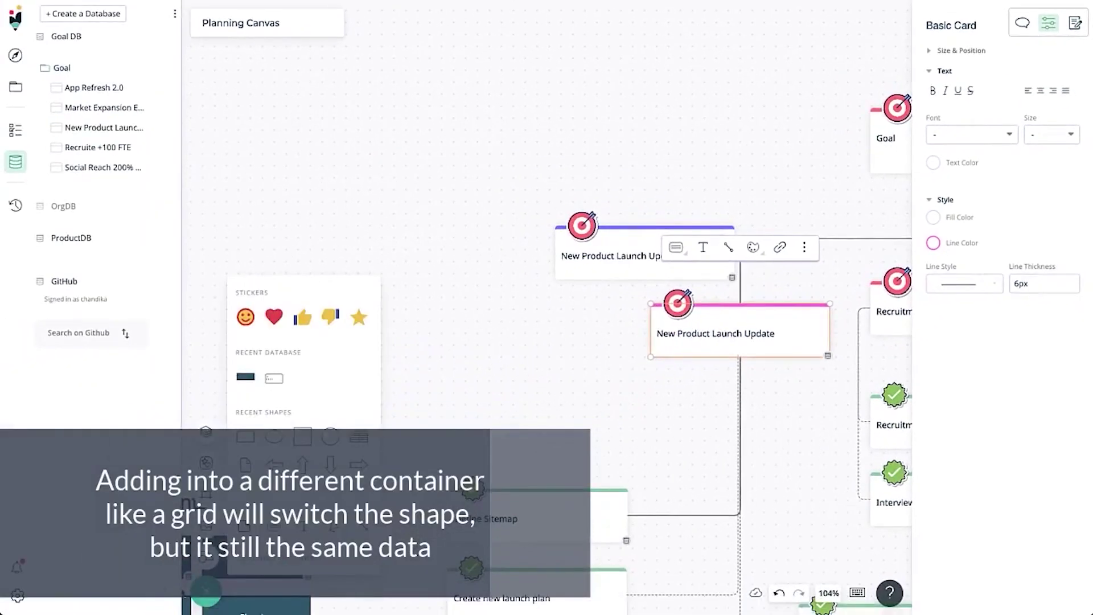
pyautogui.click(205, 431)
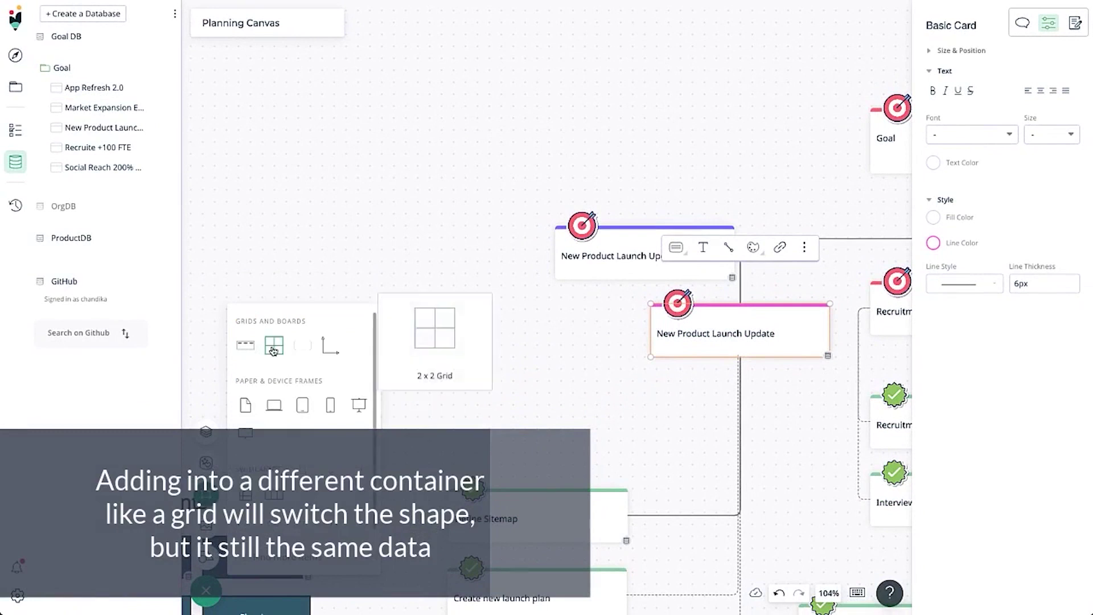
pyautogui.moveTo(274, 345); pyautogui.dragTo(408, 212)
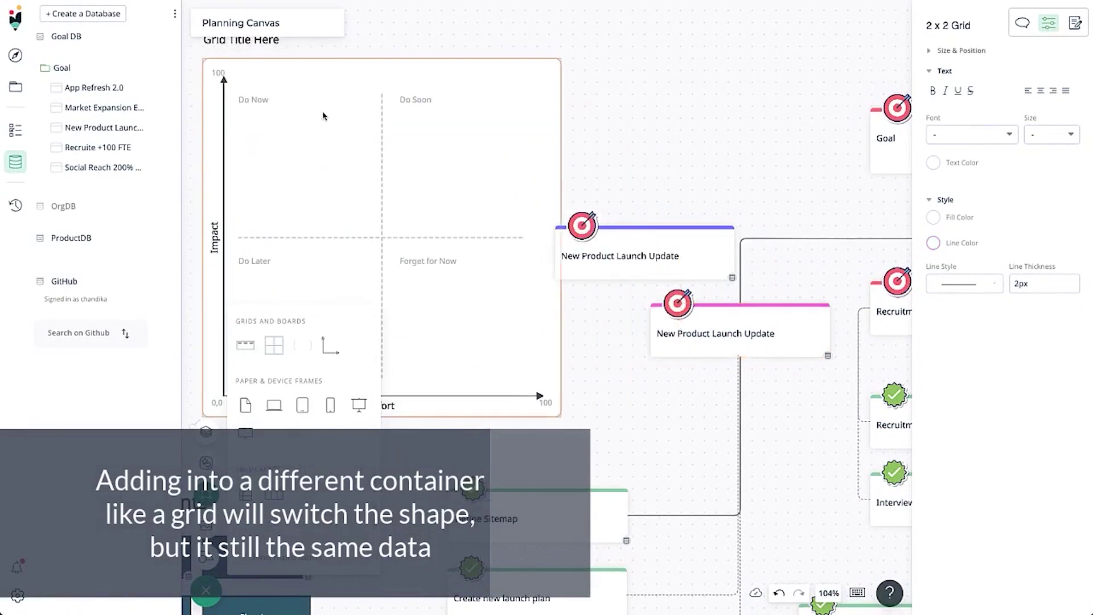
pyautogui.moveTo(620, 257); pyautogui.dragTo(469, 161)
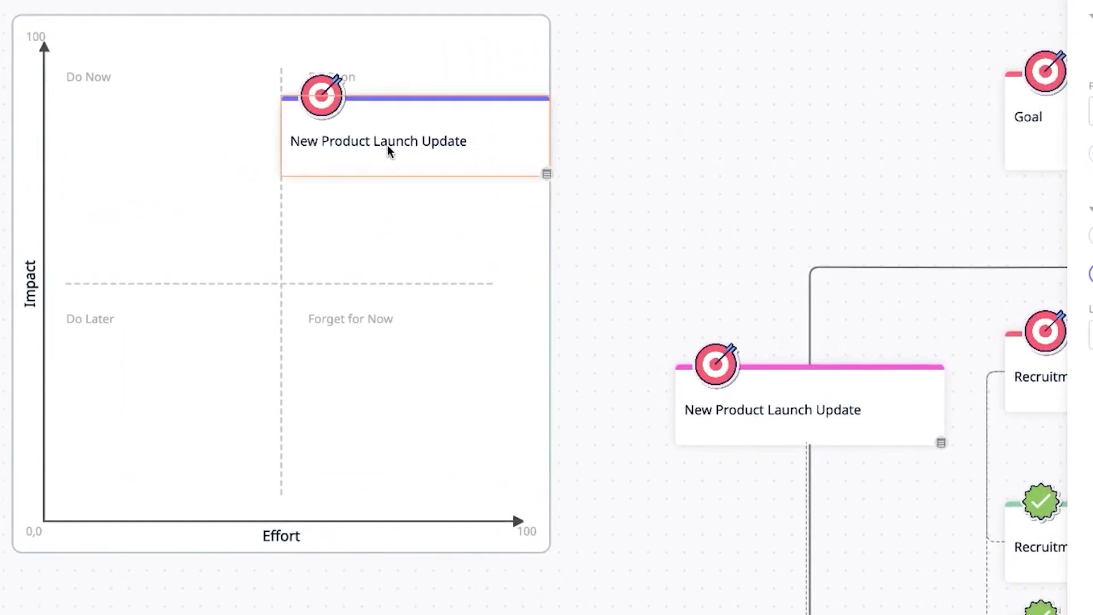
# Rename the pink launch card to 'Updated Product Launch'.
pyautogui.scroll(3, 393, 162)
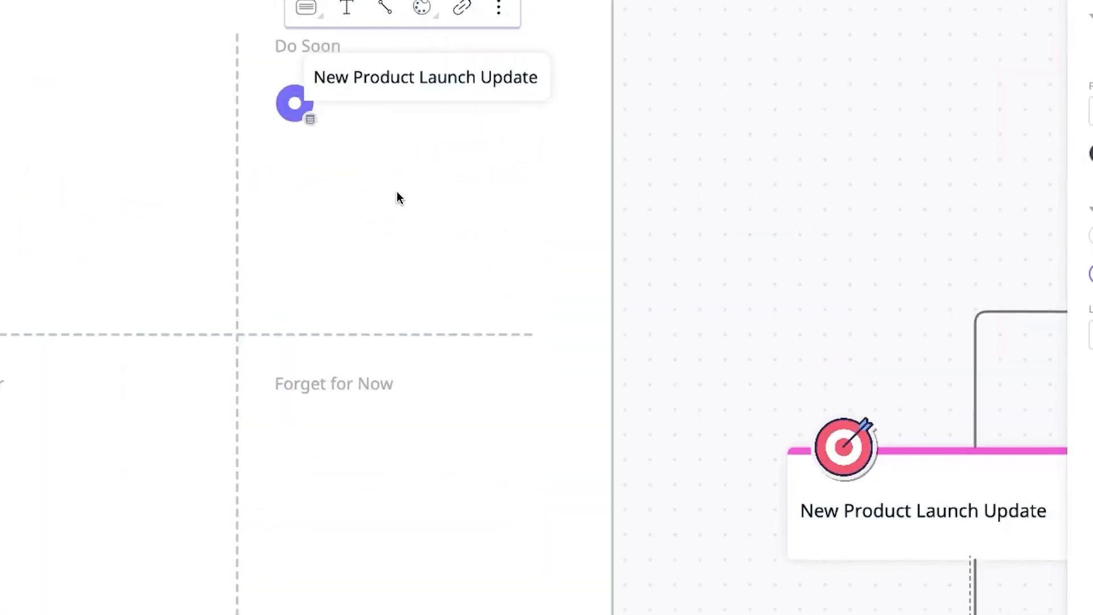
pyautogui.scroll(3, 398, 191)
pyautogui.hscroll(-2, 397, 191)
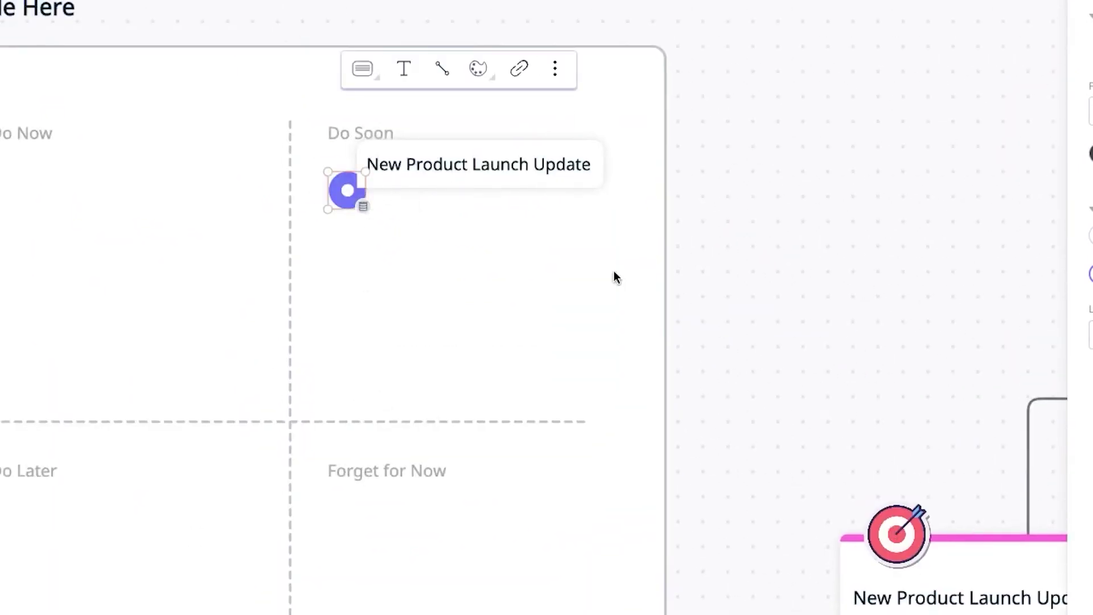
pyautogui.moveTo(1064, 608); pyautogui.dragTo(963, 463)
pyautogui.doubleClick(964, 459)
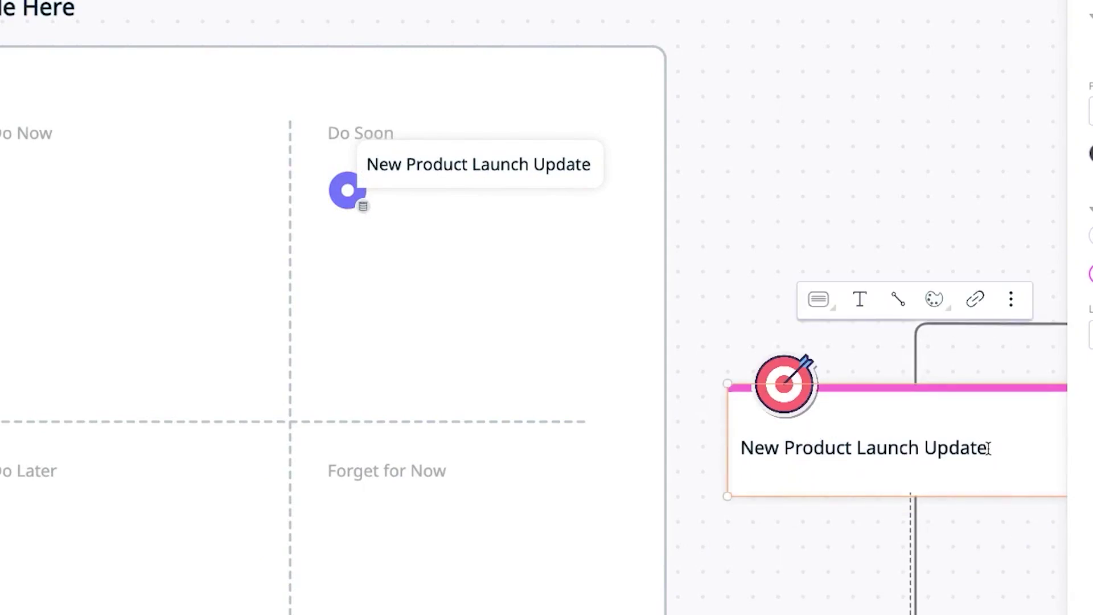
pyautogui.doubleClick(742, 450)
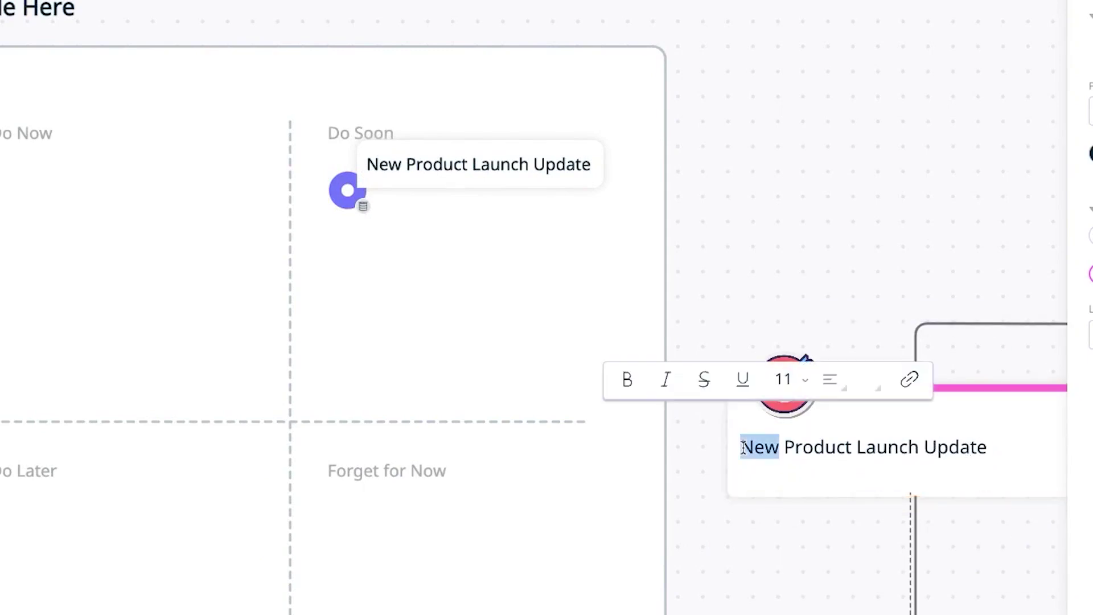
pyautogui.write('Updated')
pyautogui.click(805, 273)
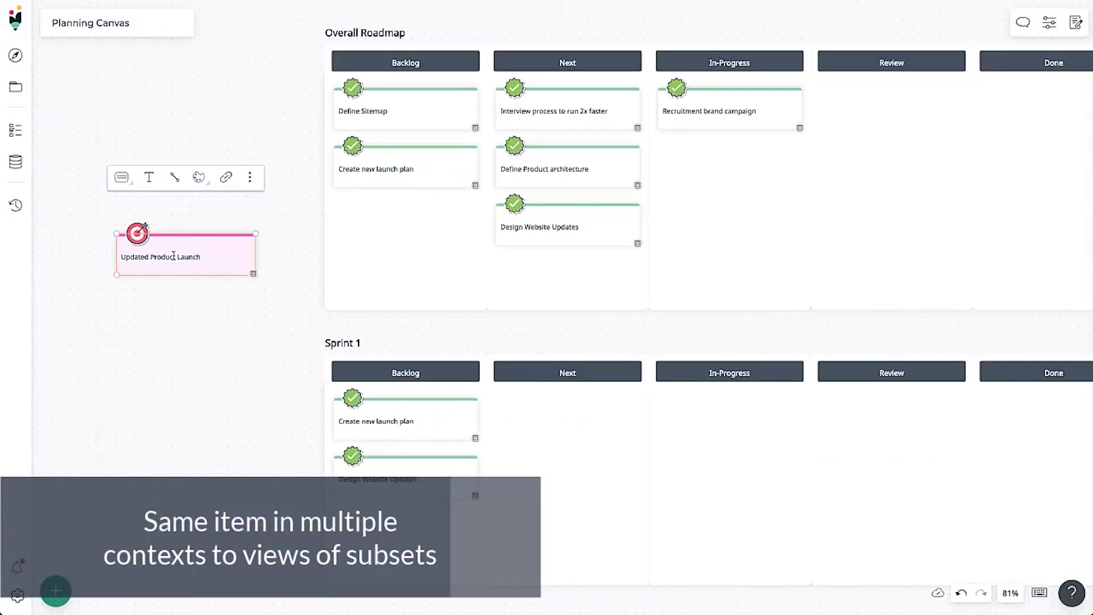
# Place copies of the Updated Product Launch card on the Overall Roadmap and Sprint 1 boards.
pyautogui.moveTo(163, 255); pyautogui.dragTo(382, 228)
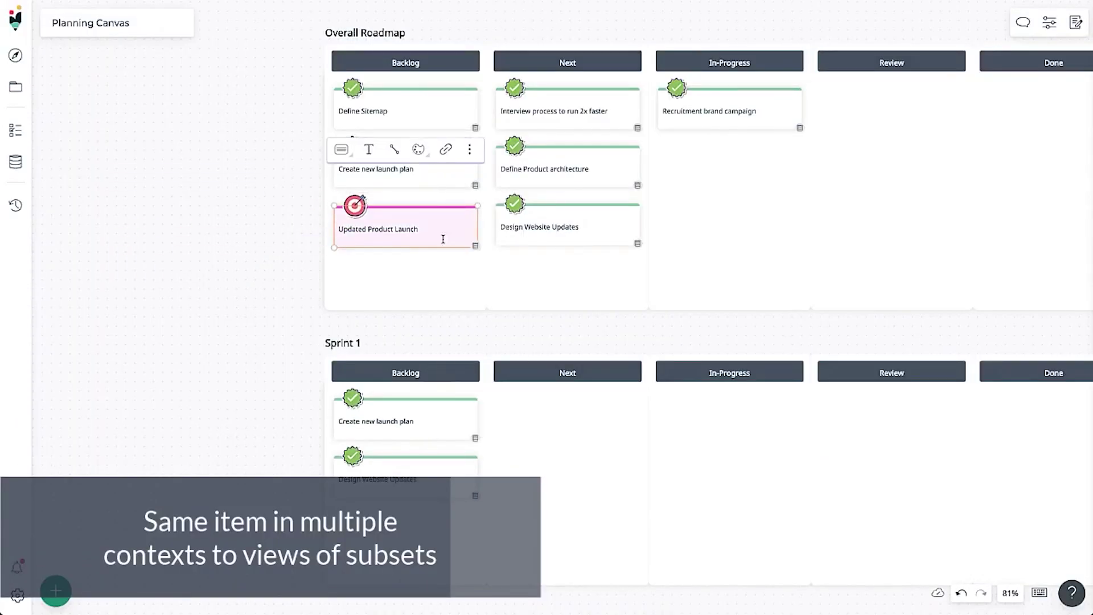
pyautogui.click(171, 335)
pyautogui.hotkey('ctrl', 'v')
pyautogui.moveTo(239, 346); pyautogui.dragTo(779, 431)
pyautogui.click(1076, 22)
pyautogui.click(846, 21)
# Set up a GitHub search for Issues in the phoenix repository.
pyautogui.scroll(-1, 934, 398)
pyautogui.click(911, 433)
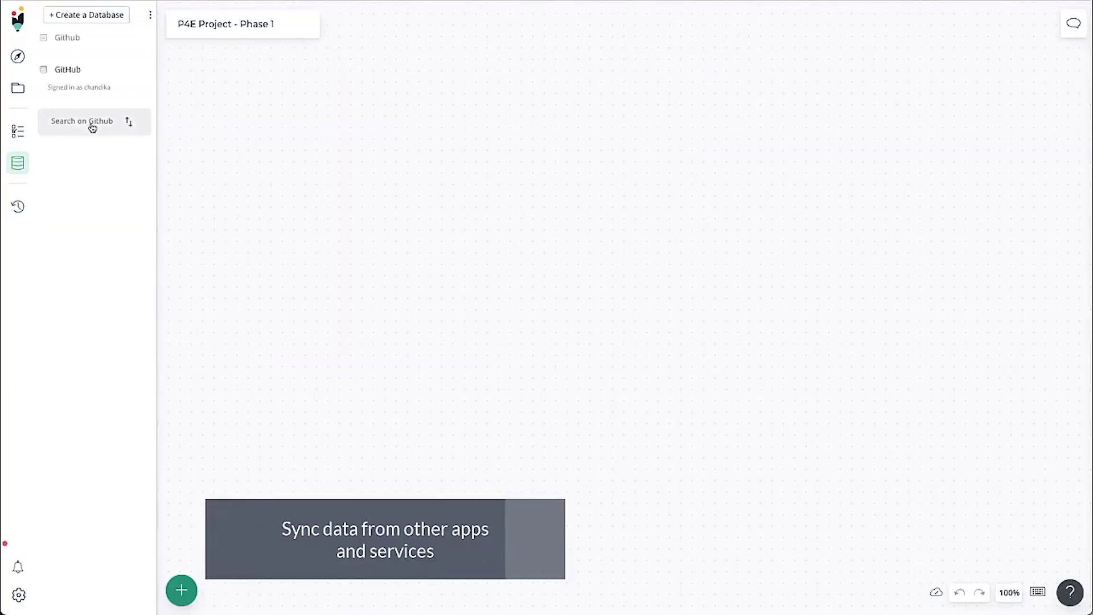
pyautogui.click(90, 124)
pyautogui.click(78, 214)
pyautogui.click(78, 214)
pyautogui.write('pho')
pyautogui.click(73, 227)
pyautogui.click(102, 246)
pyautogui.click(144, 266)
# Filter by label:bug, fetch the 35 issues, and drop them onto the canvas.
pyautogui.write('label:bug')
pyautogui.press('Return')
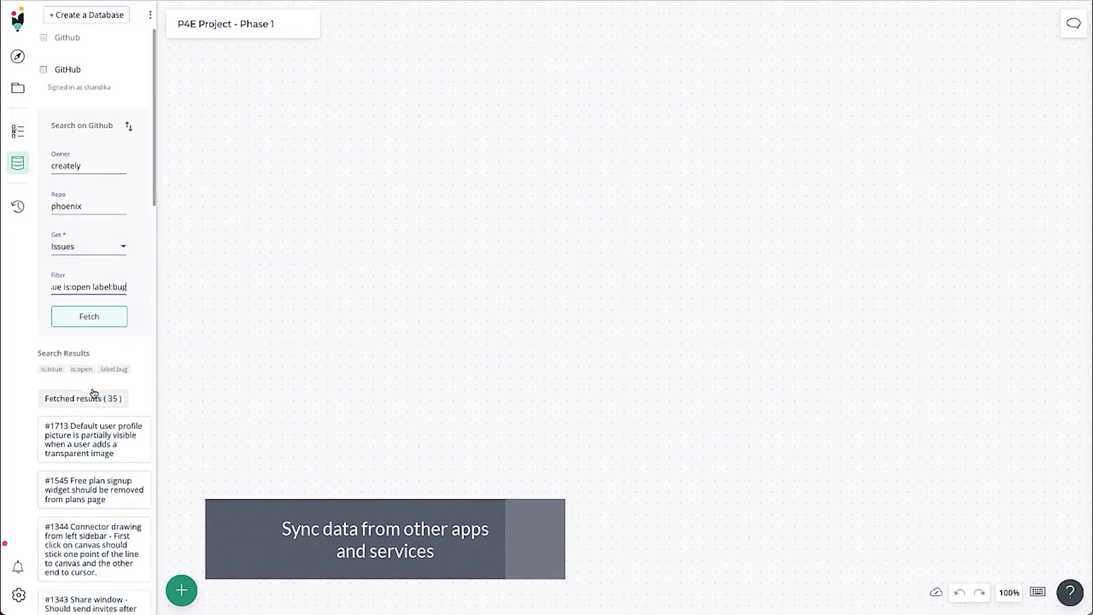
pyautogui.moveTo(90, 398); pyautogui.dragTo(376, 239)
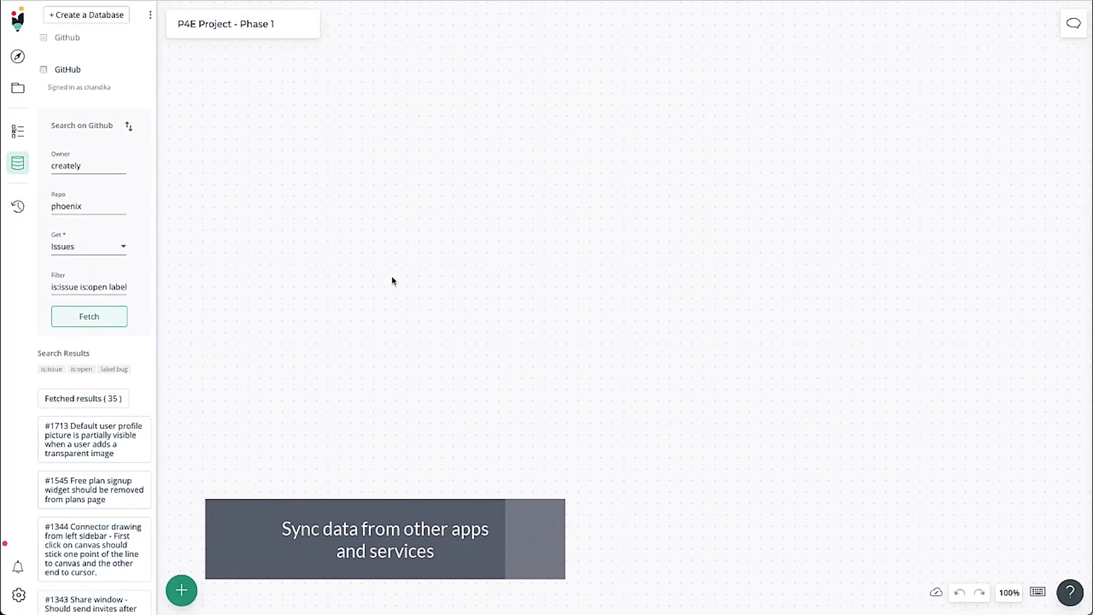